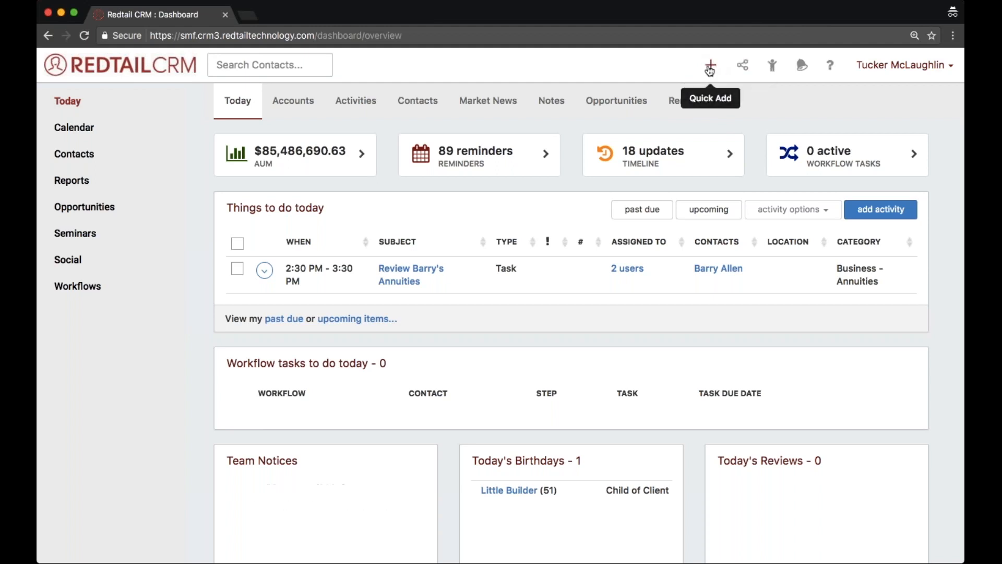
- Open the Seminars list and start a new individual contact through Quick Add
{"action": "left_click", "coordinate": [101, 242]}
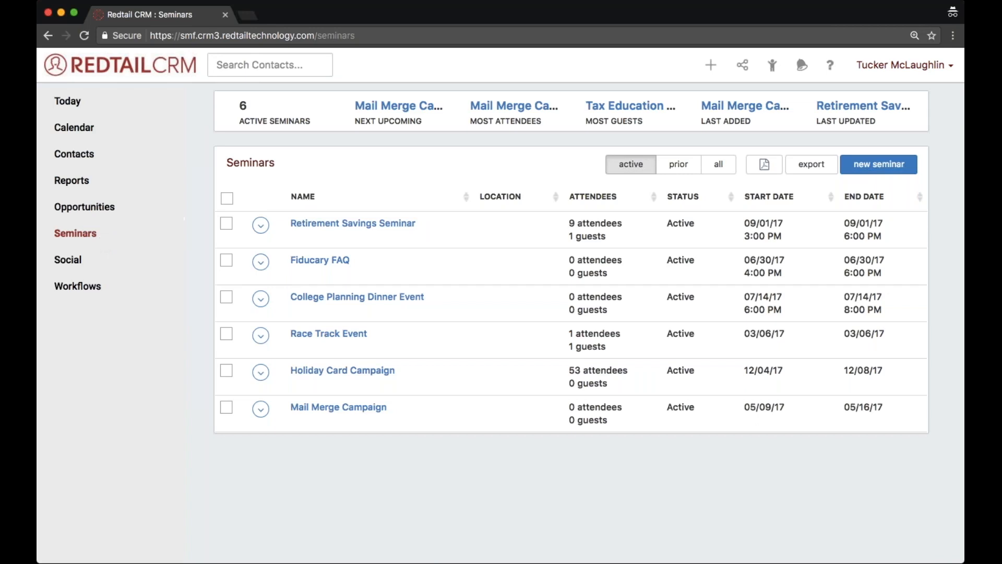
{"action": "left_click", "coordinate": [713, 72]}
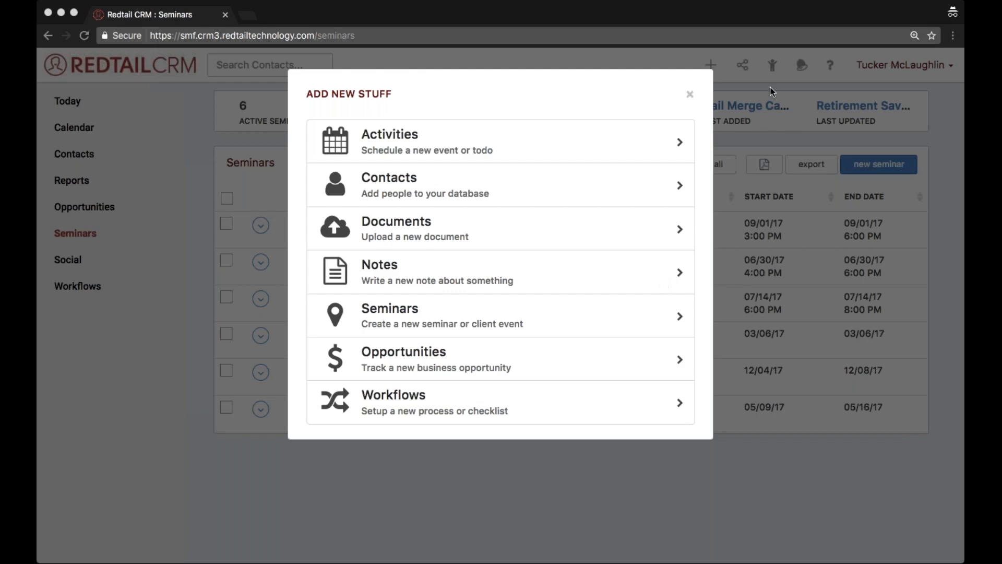
{"action": "left_click", "coordinate": [697, 55]}
{"action": "left_click", "coordinate": [711, 66]}
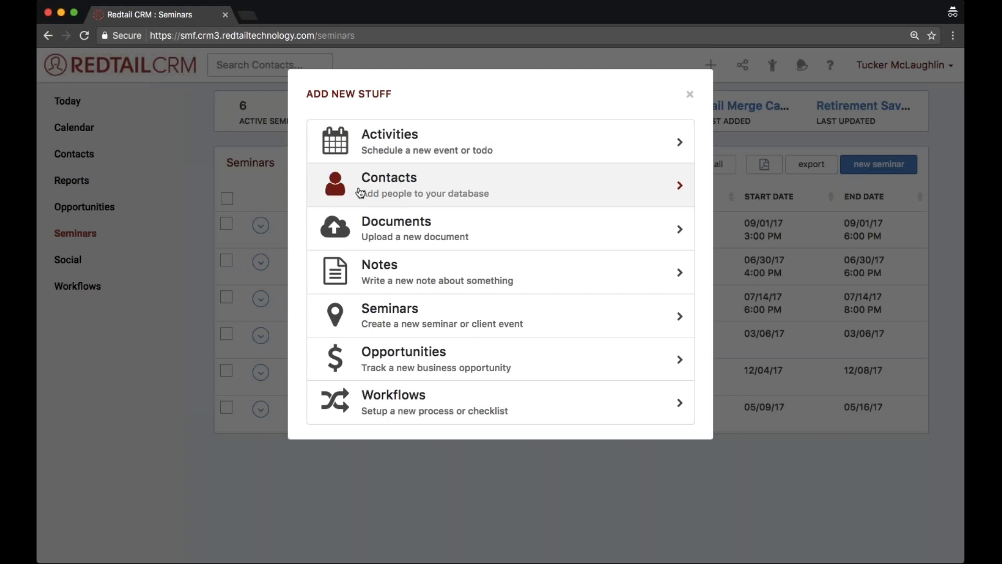
{"action": "left_click", "coordinate": [375, 198]}
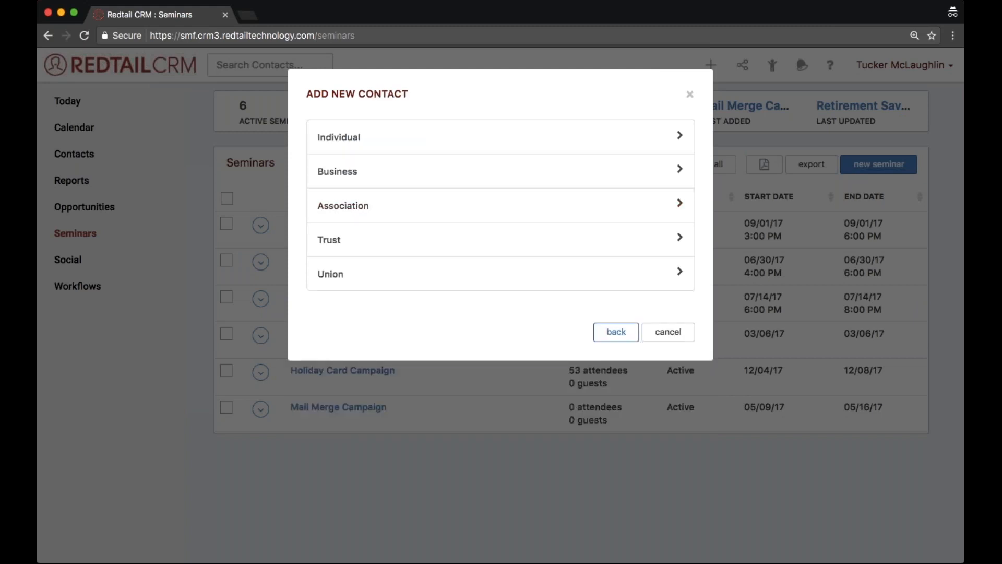
{"action": "key", "text": "super+shift+2"}
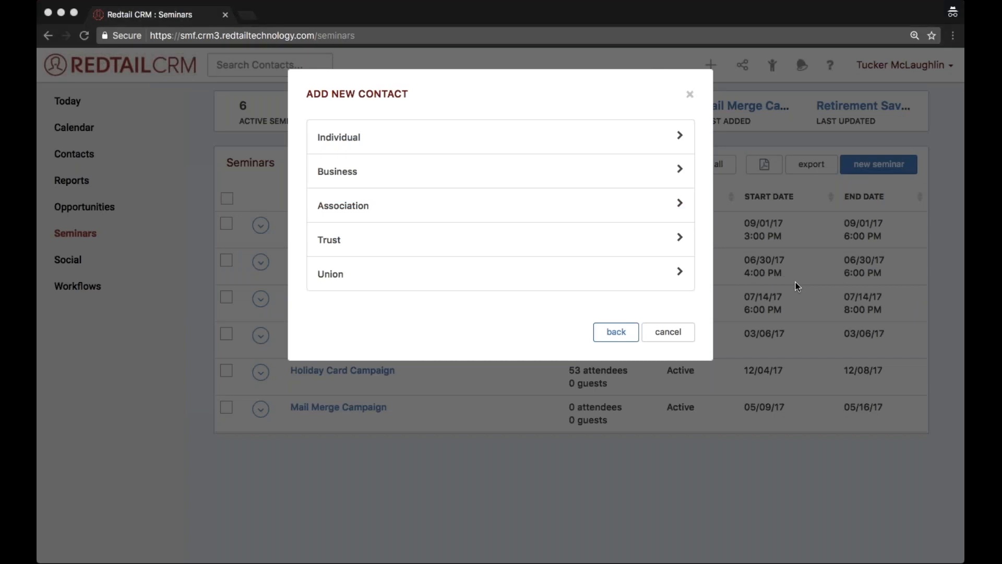
{"action": "left_click", "coordinate": [400, 103]}
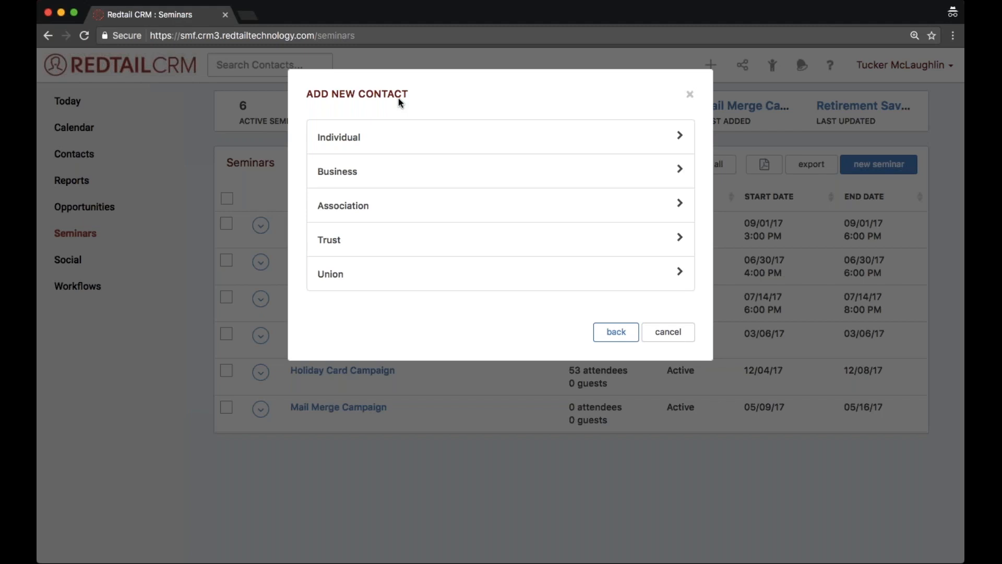
{"action": "left_click", "coordinate": [346, 136]}
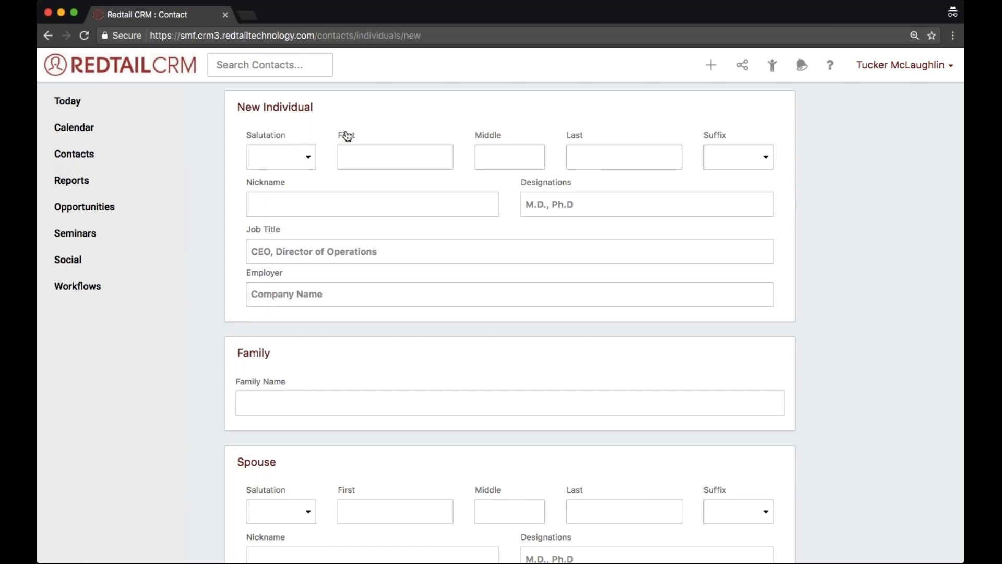
- Enter the contact's first and last name in the New Individual section
{"action": "left_click", "coordinate": [365, 161]}
{"action": "type", "text": "Richie"}
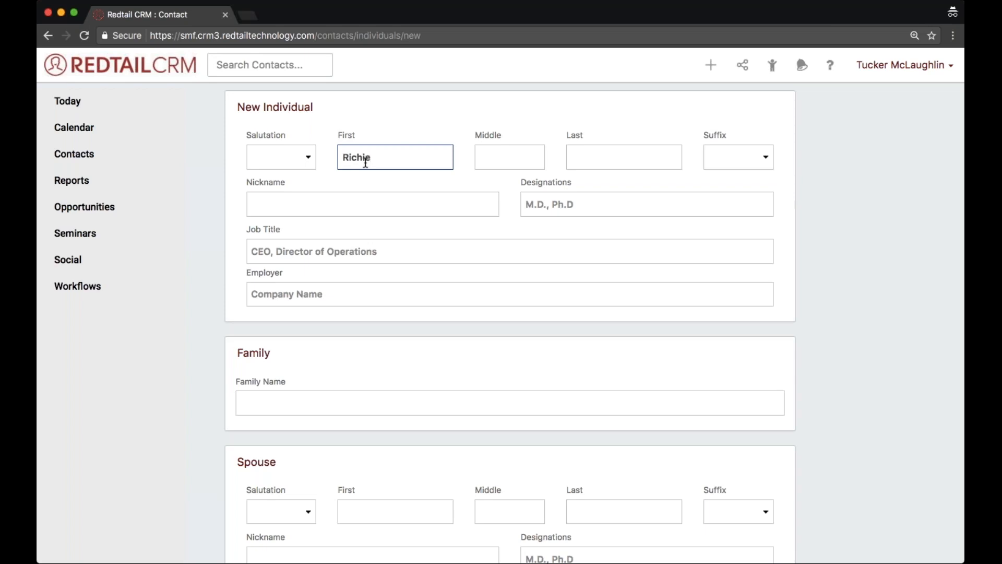
{"action": "left_click", "coordinate": [587, 153]}
{"action": "type", "text": "Rich"}
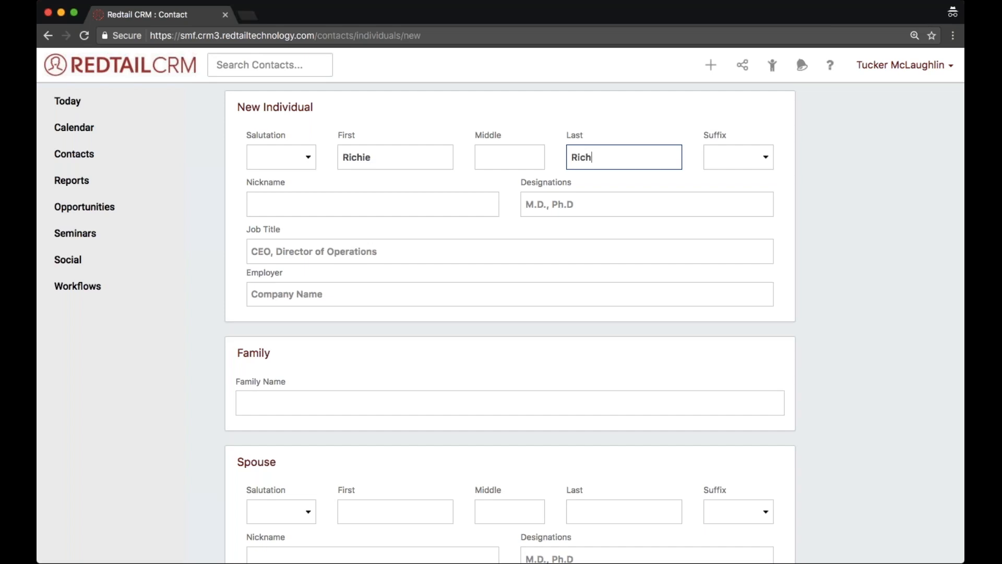
- Set the new contact's status to Prospect in Contact Details
{"action": "scroll", "coordinate": [501, 313], "scroll_direction": "down", "scroll_amount": 10}
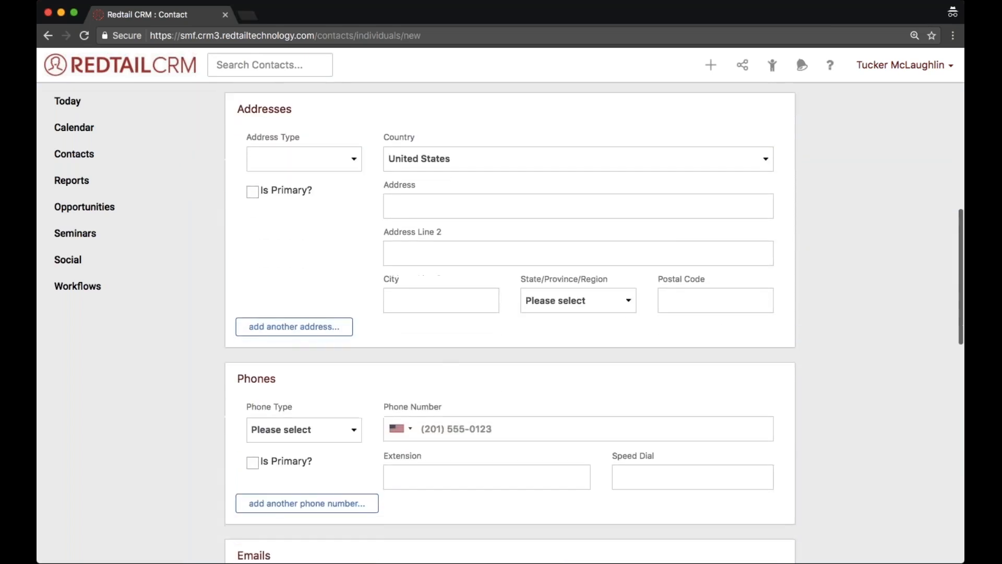
{"action": "scroll", "coordinate": [384, 184], "scroll_direction": "down", "scroll_amount": 12}
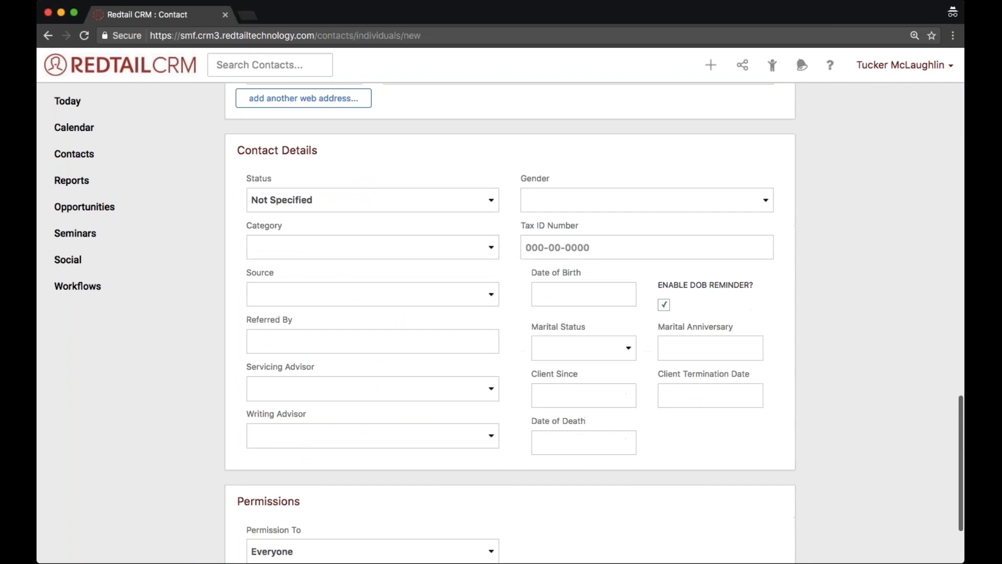
{"action": "left_click_drag", "start_coordinate": [360, 161], "coordinate": [239, 136]}
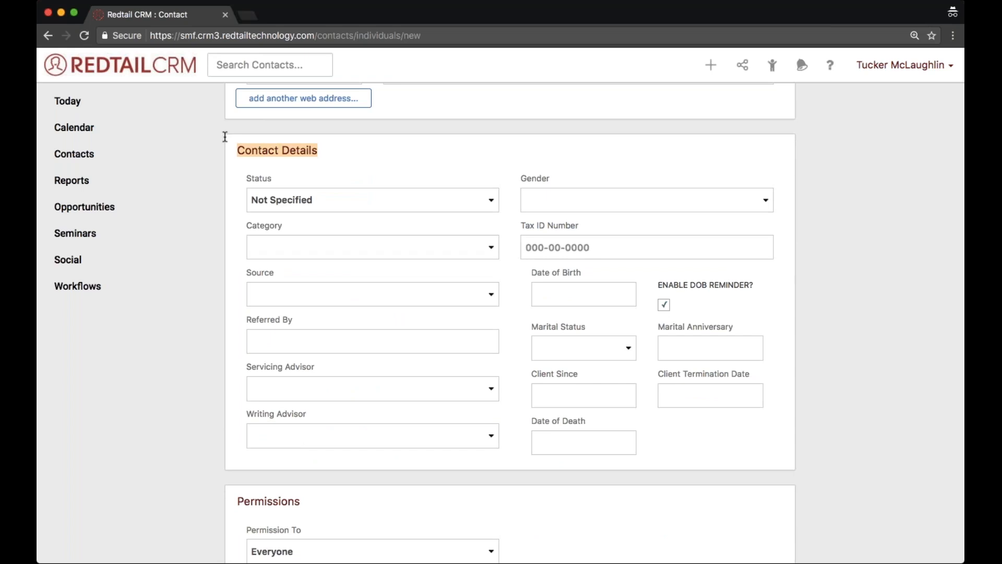
{"action": "left_click", "coordinate": [264, 176]}
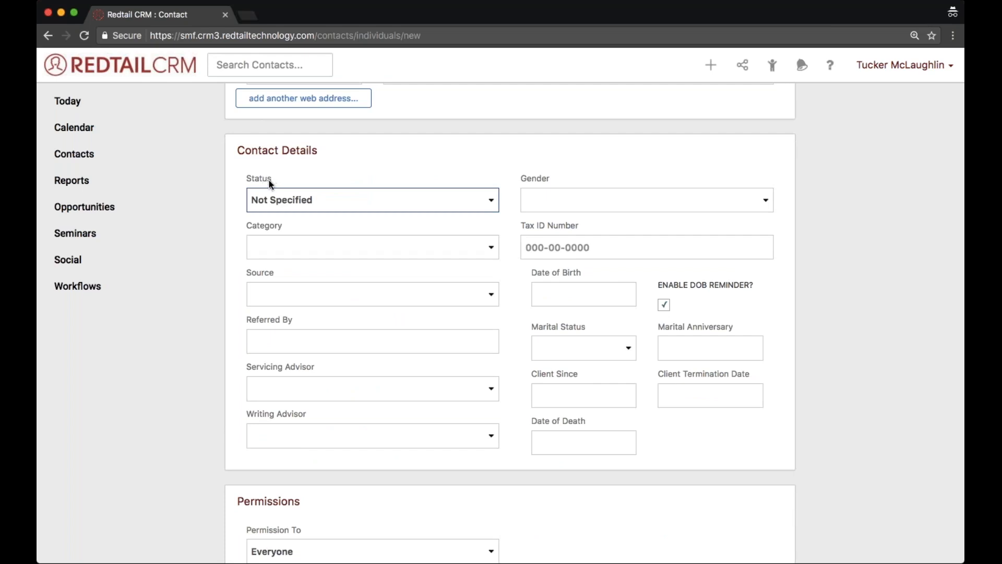
{"action": "double_click", "coordinate": [268, 180]}
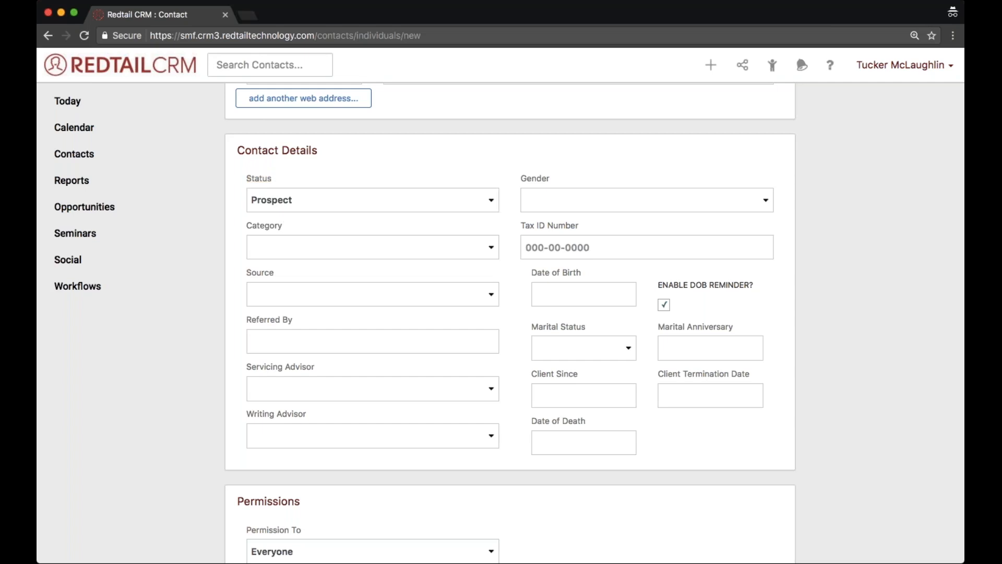
- Enter "Rich Industry" as the new contact's employer
{"action": "scroll", "coordinate": [274, 182], "scroll_direction": "up", "scroll_amount": 15}
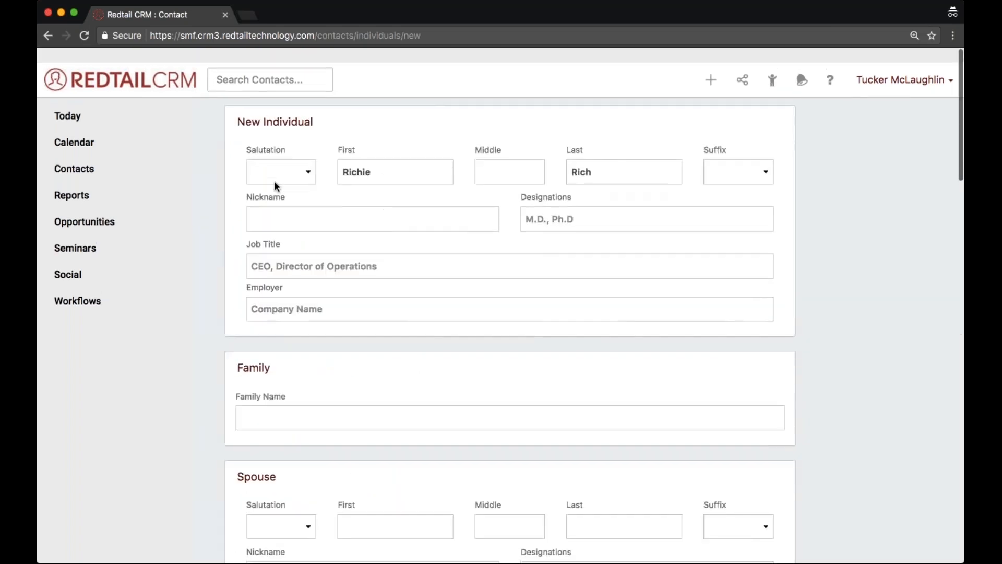
{"action": "scroll", "coordinate": [275, 182], "scroll_direction": "down", "scroll_amount": 1}
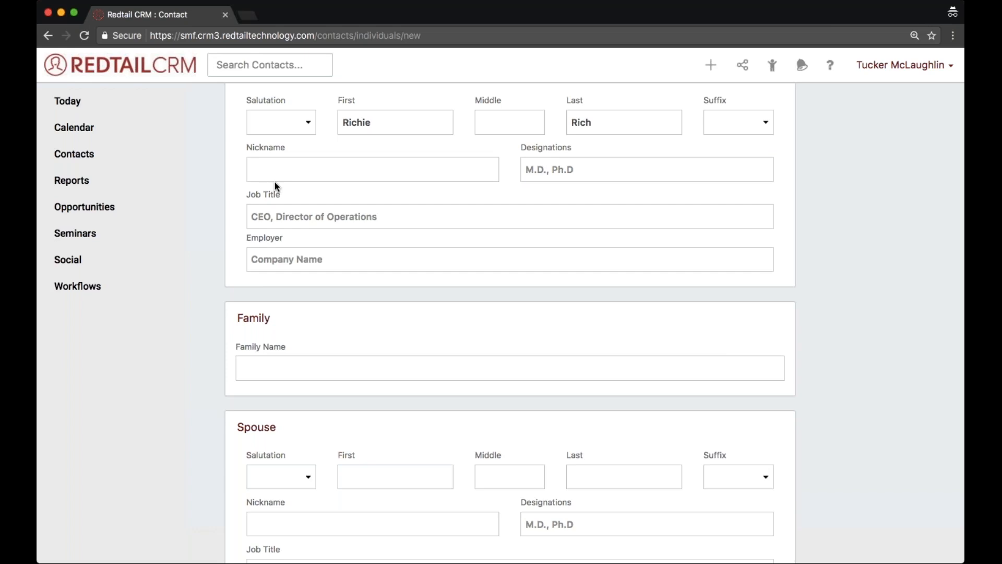
{"action": "left_click", "coordinate": [292, 259]}
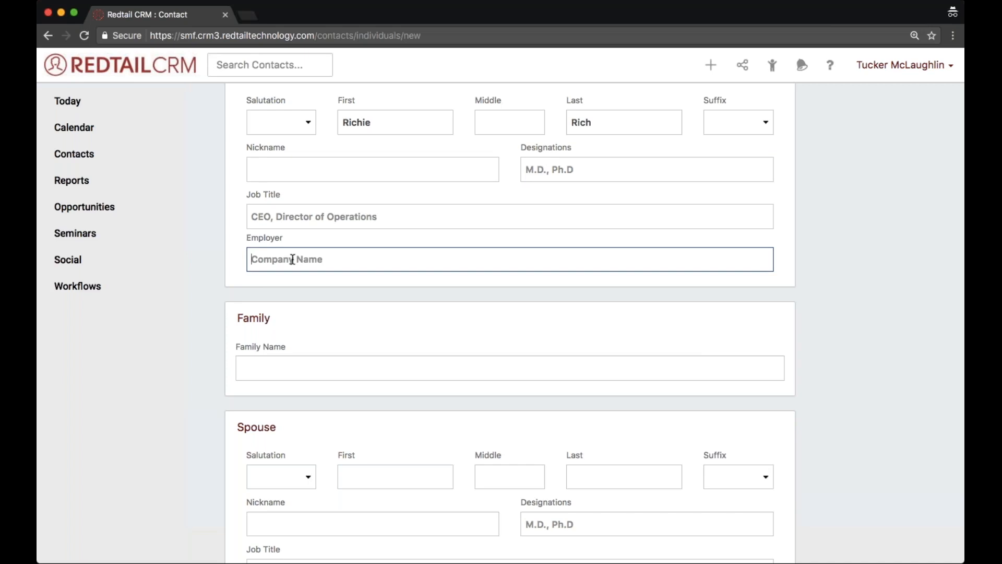
{"action": "type", "text": "Rich Industry"}
- Fill in the family name for the new contact in the Family section
{"action": "scroll", "coordinate": [510, 324], "scroll_direction": "down", "scroll_amount": 1}
{"action": "scroll", "coordinate": [510, 323], "scroll_direction": "down", "scroll_amount": 1}
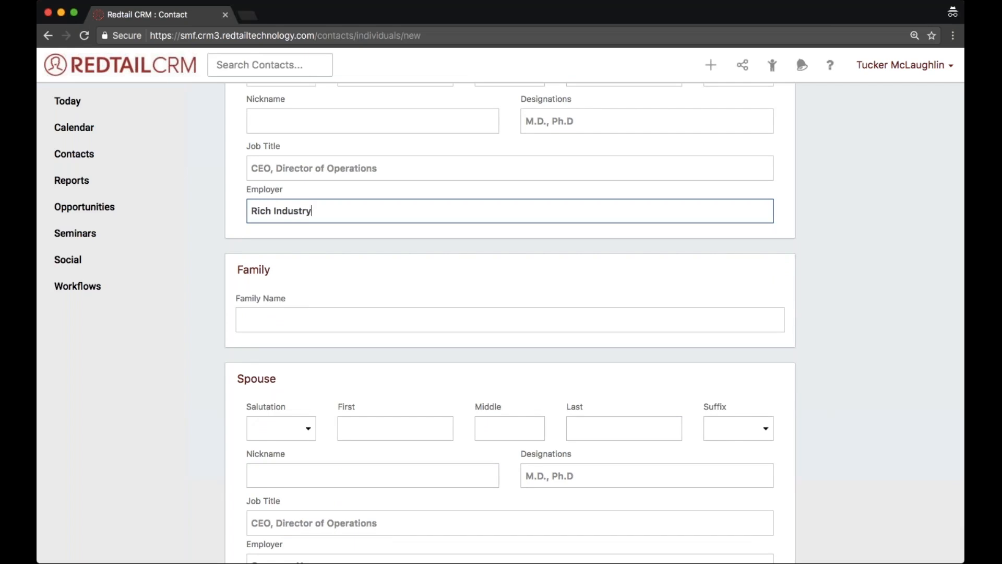
{"action": "scroll", "coordinate": [509, 323], "scroll_direction": "down", "scroll_amount": 3}
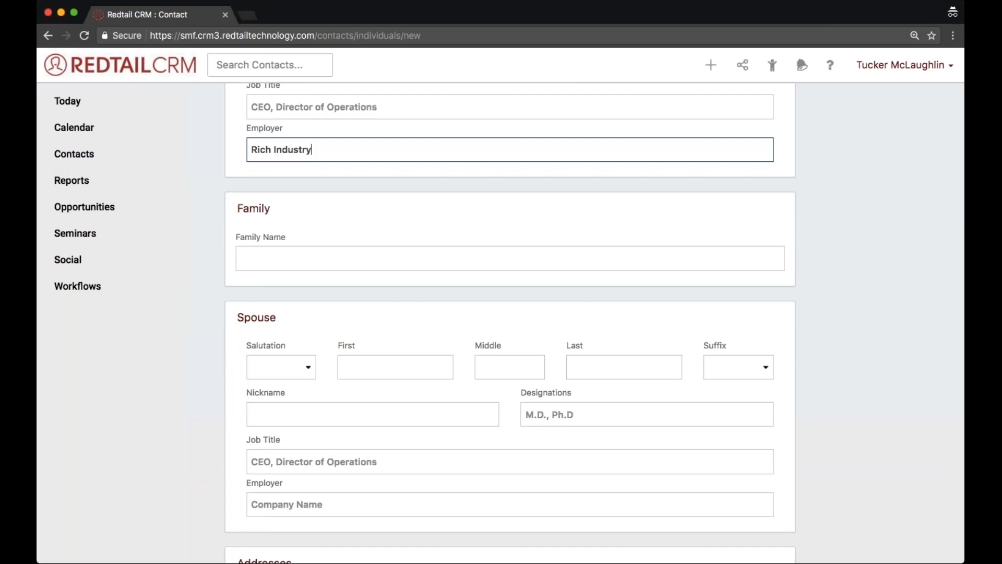
{"action": "double_click", "coordinate": [253, 208]}
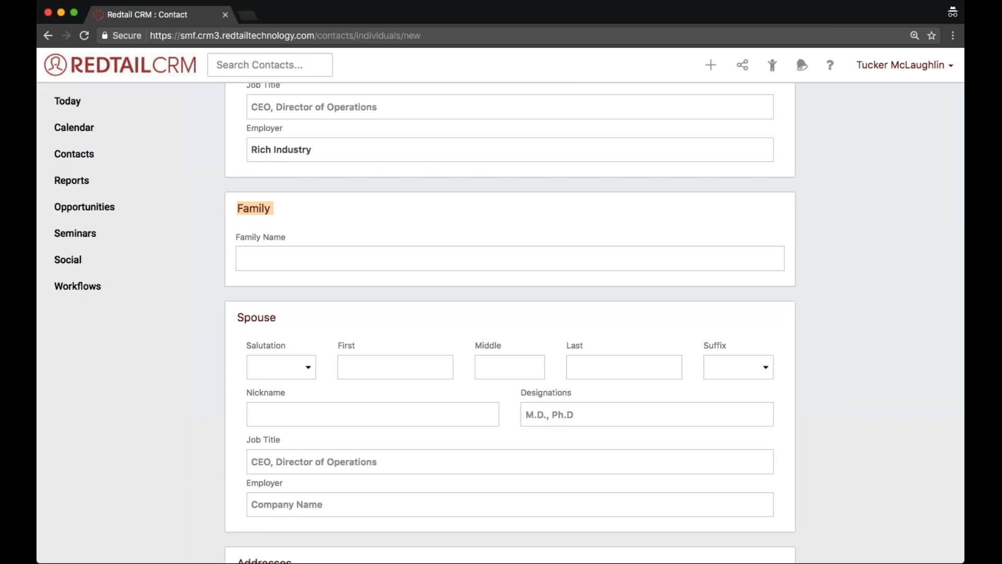
{"action": "triple_click", "coordinate": [255, 236]}
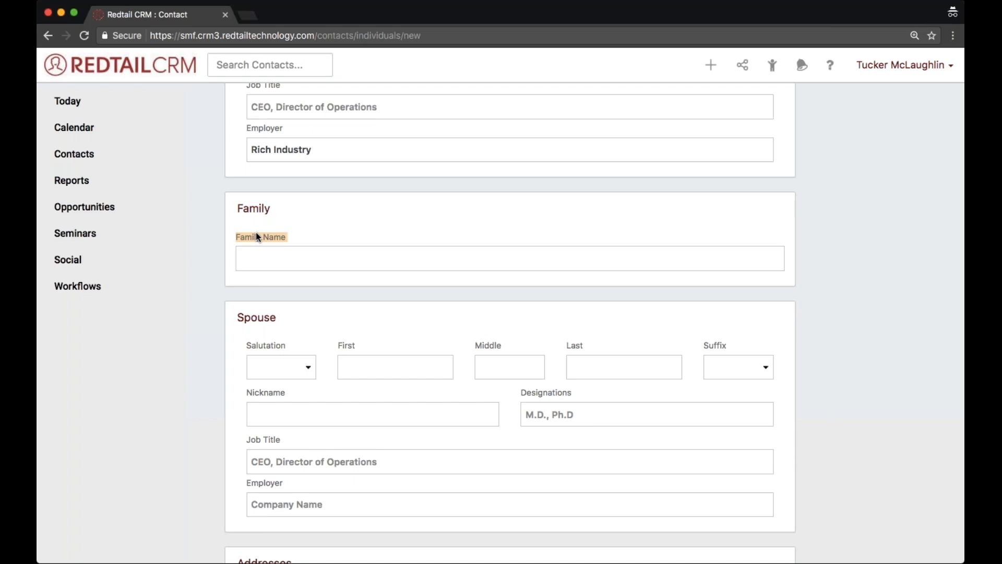
{"action": "left_click", "coordinate": [256, 234]}
{"action": "type", "text": "The Richi"}
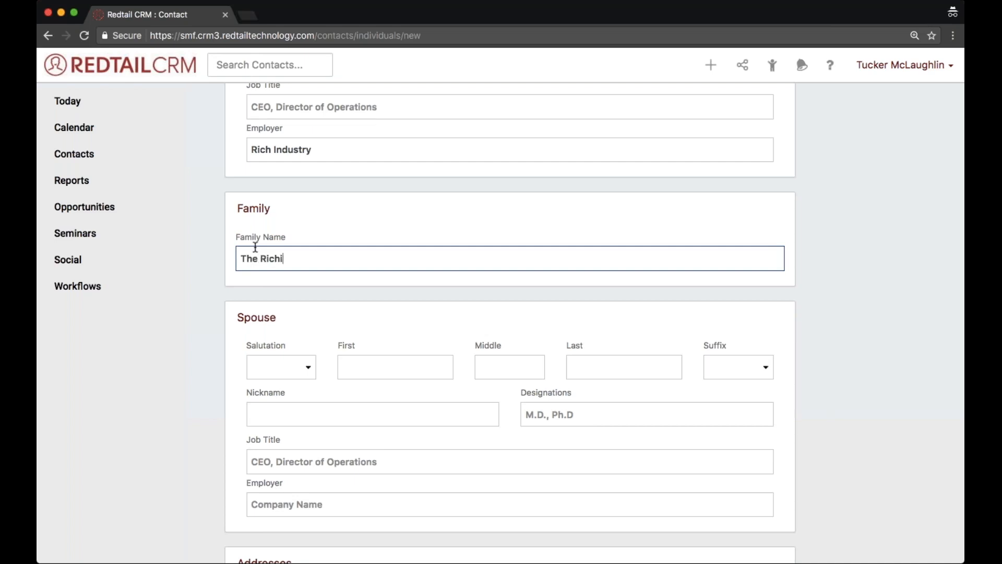
{"action": "type", "text": "es"}
- Examine the Spouse, Addresses and Phones sections of the contact form, including the primary address option
{"action": "scroll", "coordinate": [255, 247], "scroll_direction": "down", "scroll_amount": 1}
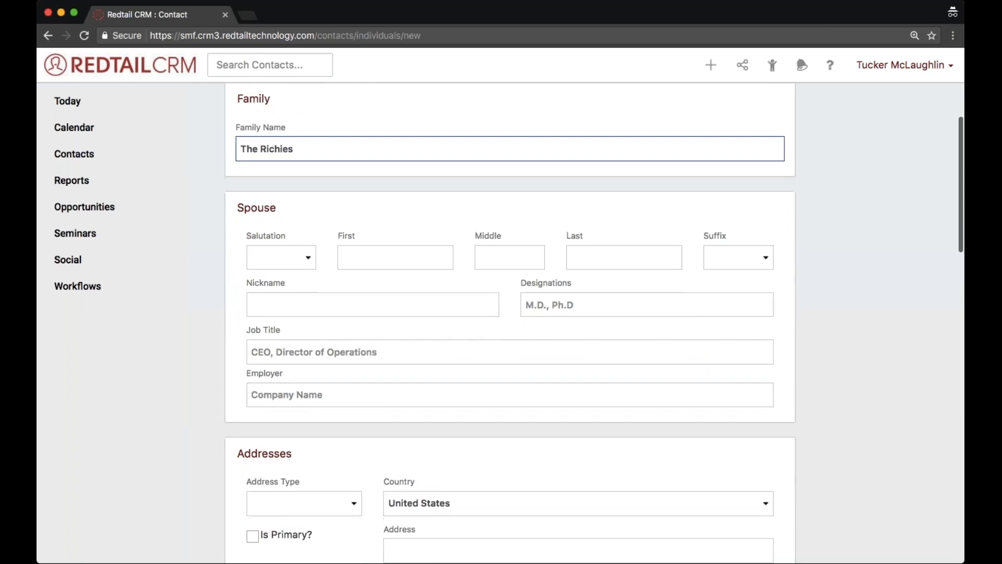
{"action": "scroll", "coordinate": [509, 324], "scroll_direction": "down", "scroll_amount": 3}
{"action": "scroll", "coordinate": [277, 193], "scroll_direction": "down", "scroll_amount": 6}
{"action": "scroll", "coordinate": [276, 189], "scroll_direction": "down", "scroll_amount": 1}
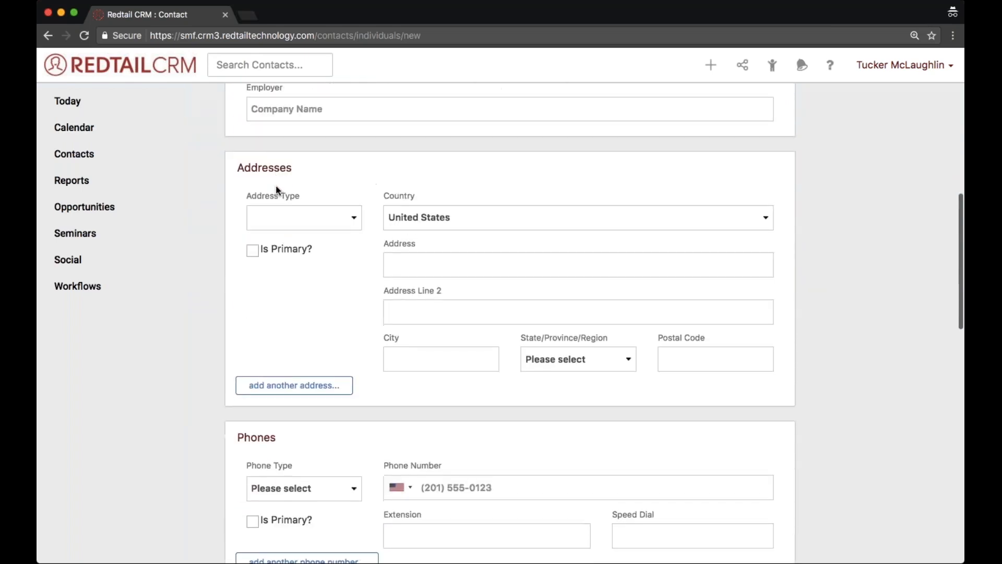
{"action": "double_click", "coordinate": [256, 167]}
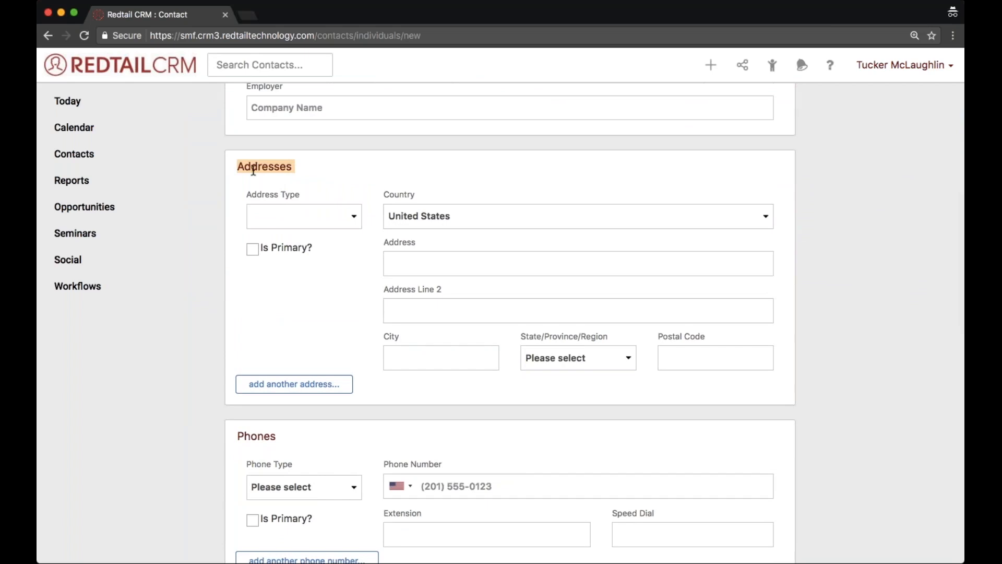
{"action": "left_click_drag", "start_coordinate": [312, 248], "coordinate": [263, 247]}
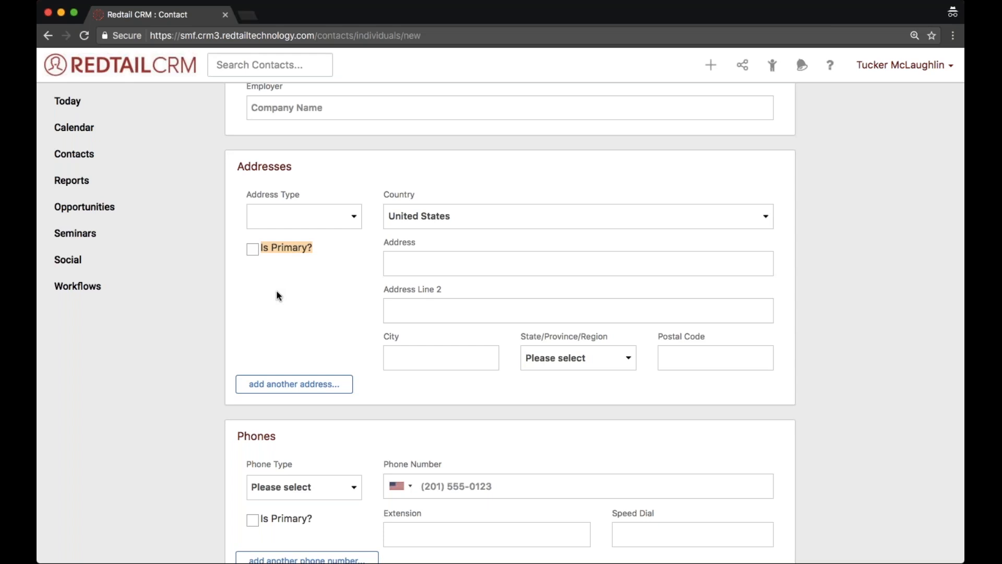
{"action": "scroll", "coordinate": [279, 296], "scroll_direction": "down", "scroll_amount": 3}
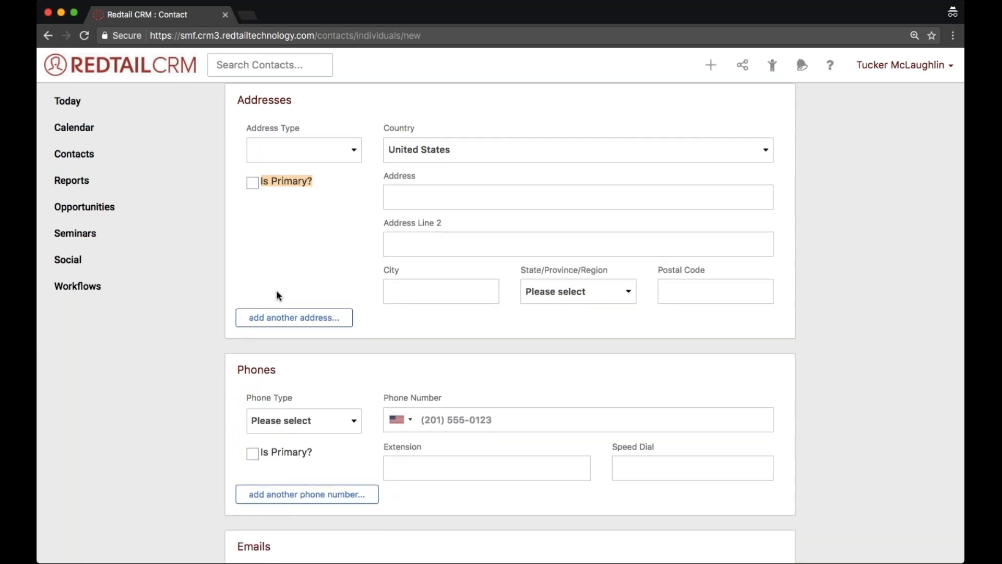
{"action": "scroll", "coordinate": [276, 293], "scroll_direction": "down", "scroll_amount": 1}
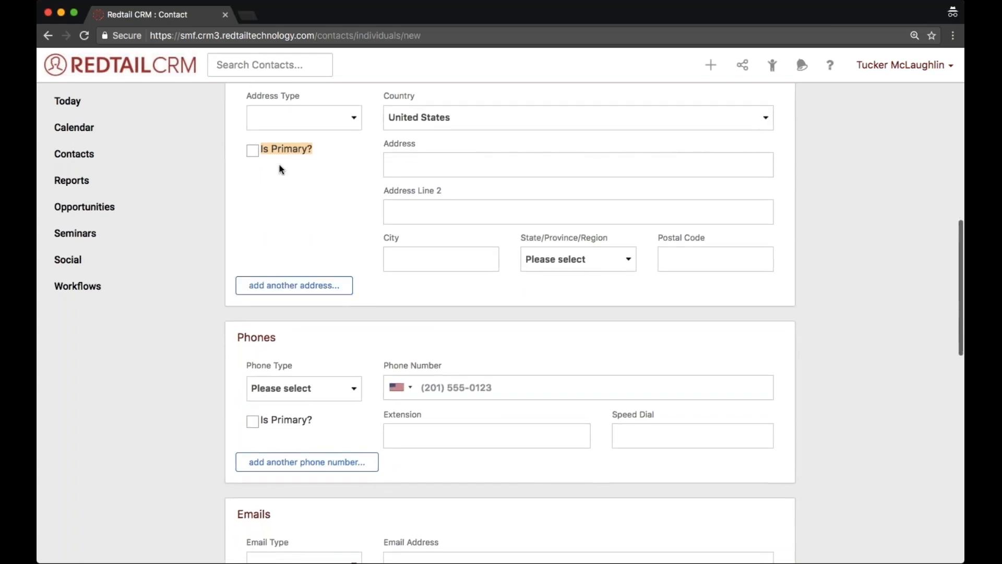
- Set the contact's category to Hot in Contact Details and save the contact
{"action": "scroll", "coordinate": [280, 166], "scroll_direction": "down", "scroll_amount": 10}
{"action": "scroll", "coordinate": [279, 164], "scroll_direction": "down", "scroll_amount": 12}
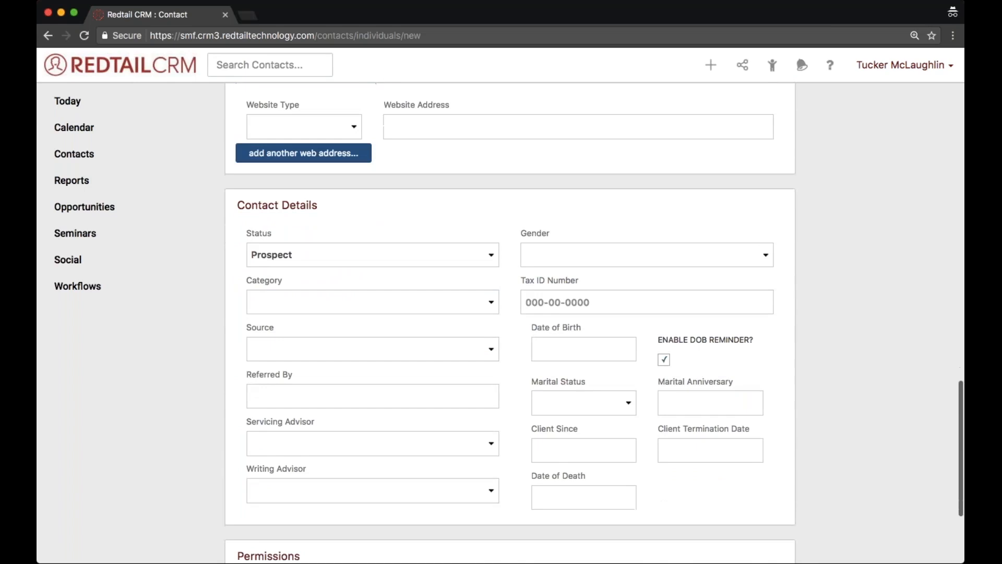
{"action": "scroll", "coordinate": [280, 164], "scroll_direction": "down", "scroll_amount": 4}
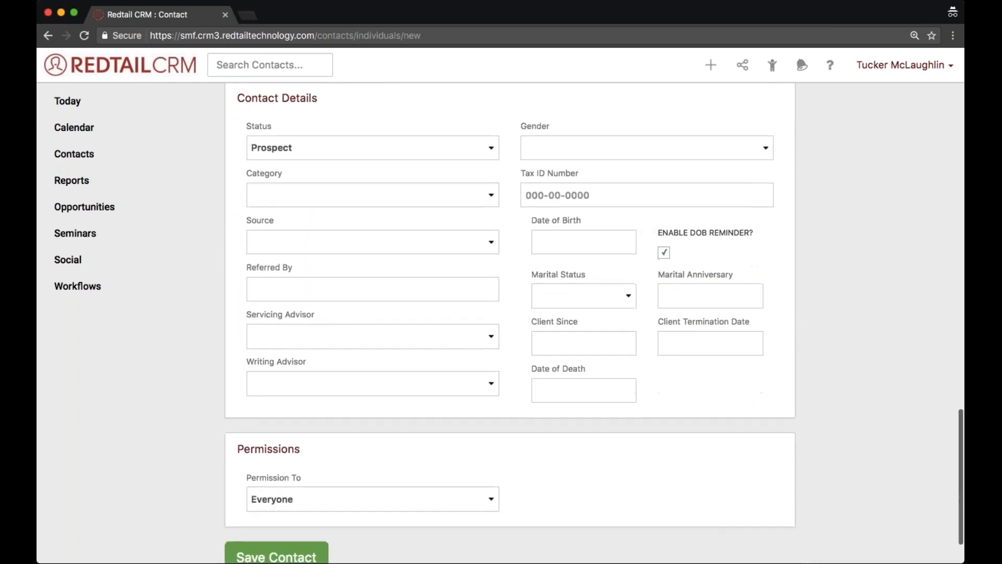
{"action": "left_click", "coordinate": [283, 203]}
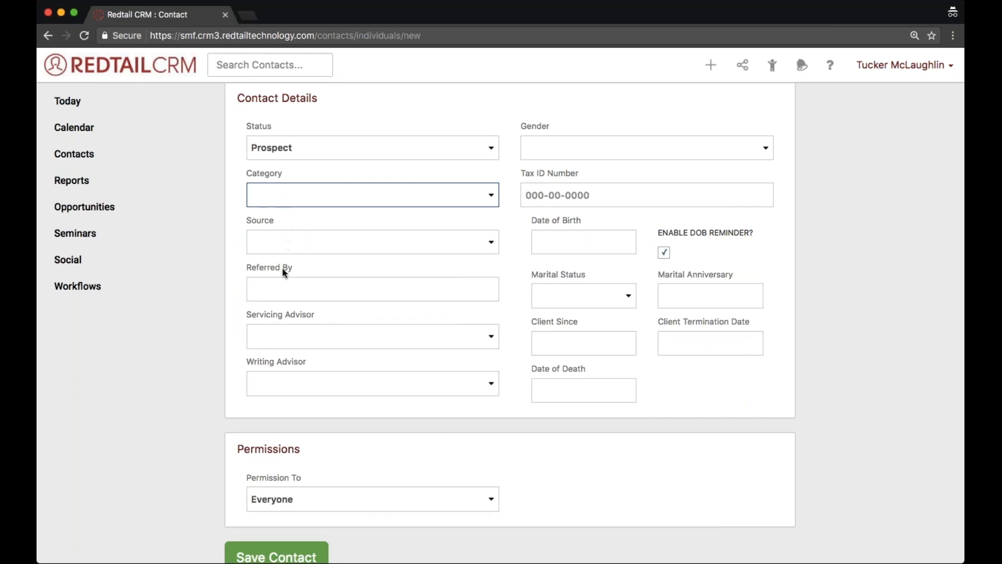
{"action": "left_click", "coordinate": [279, 299]}
{"action": "left_click", "coordinate": [278, 198]}
{"action": "left_click", "coordinate": [277, 556]}
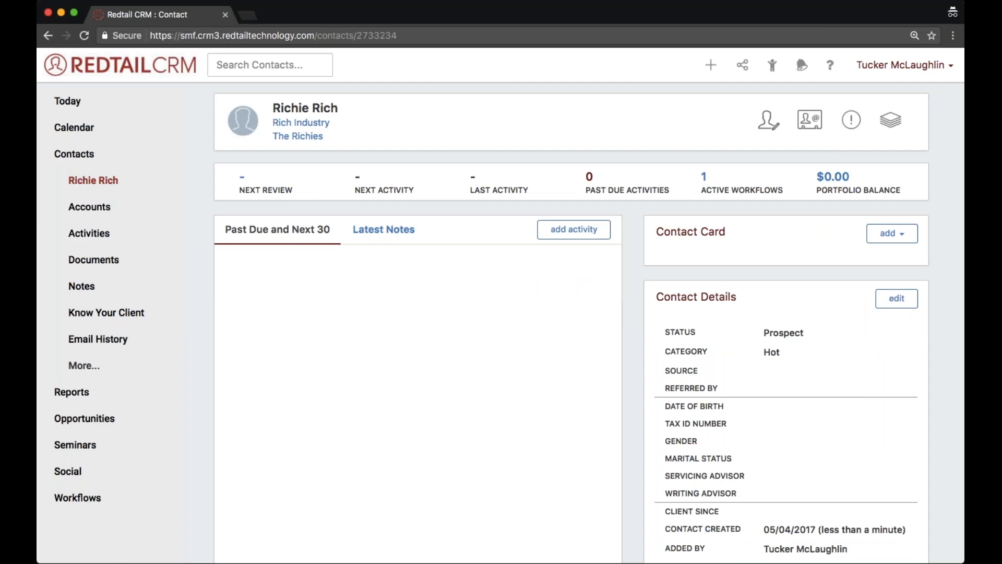
- Check the status and category on the saved contact's record and open the Manage Your Account page
{"action": "left_click_drag", "start_coordinate": [715, 354], "coordinate": [660, 324]}
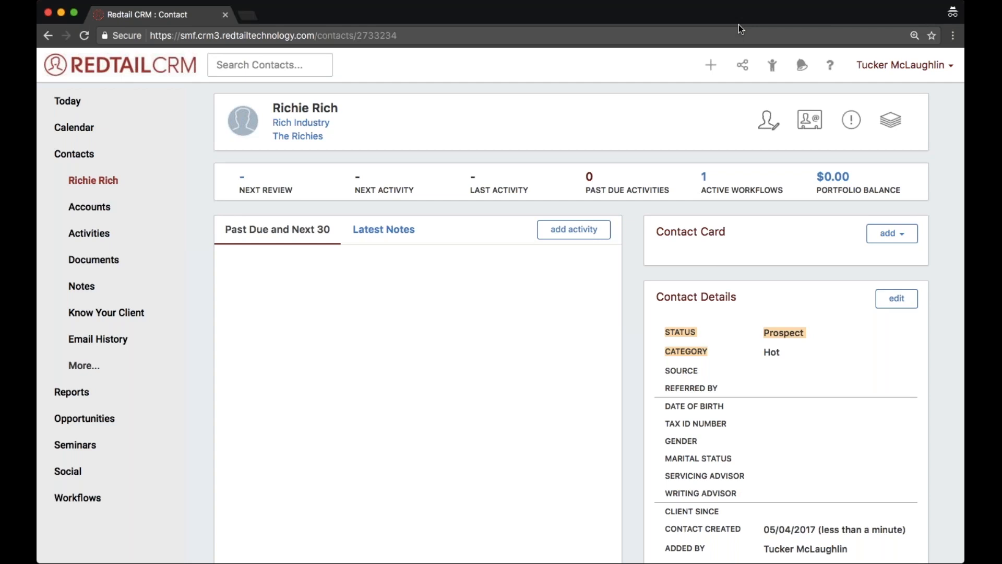
{"action": "left_click", "coordinate": [871, 75]}
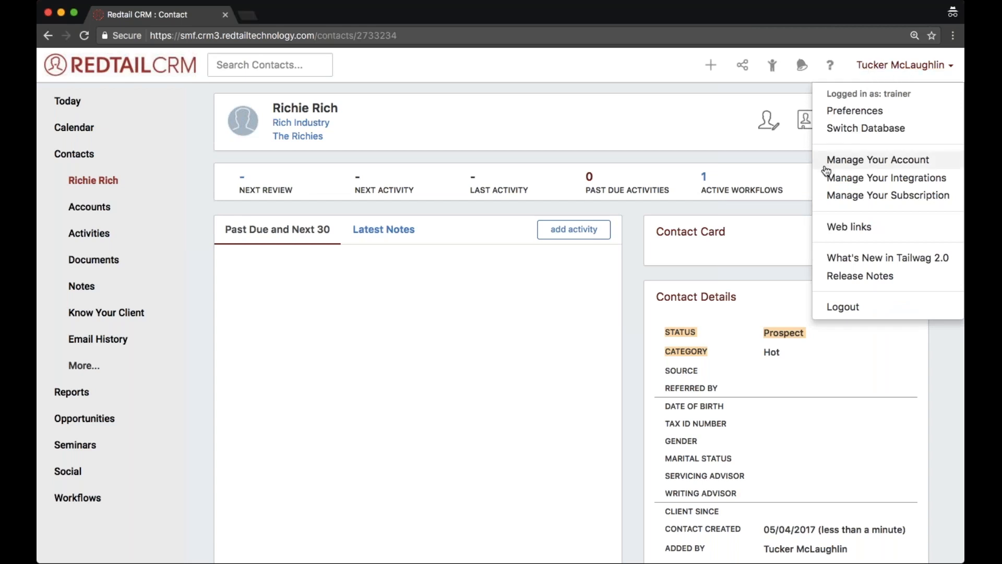
{"action": "left_click", "coordinate": [897, 167]}
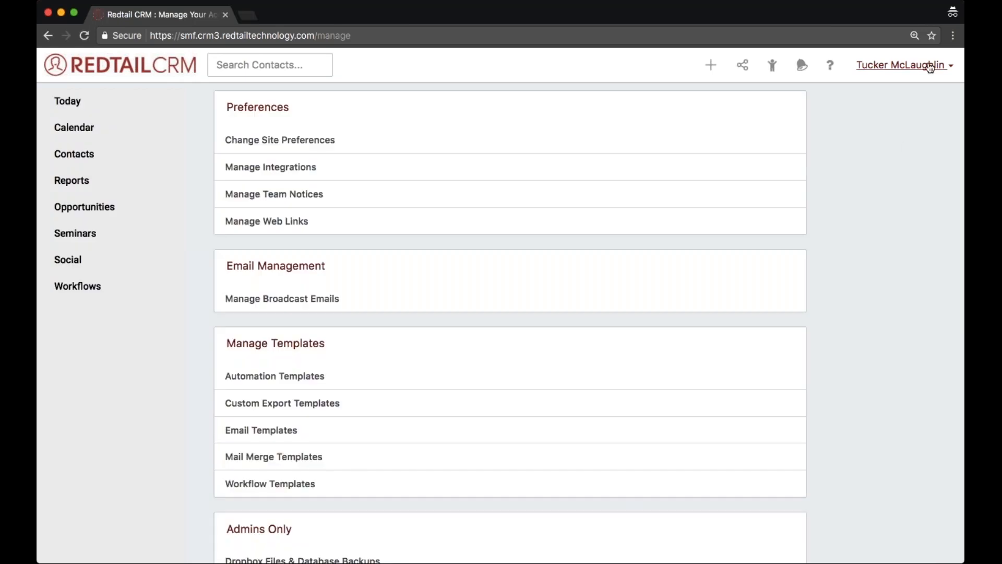
- Open the admin-only database lists and examine the contact statuses and contact categories
{"action": "left_click", "coordinate": [922, 74]}
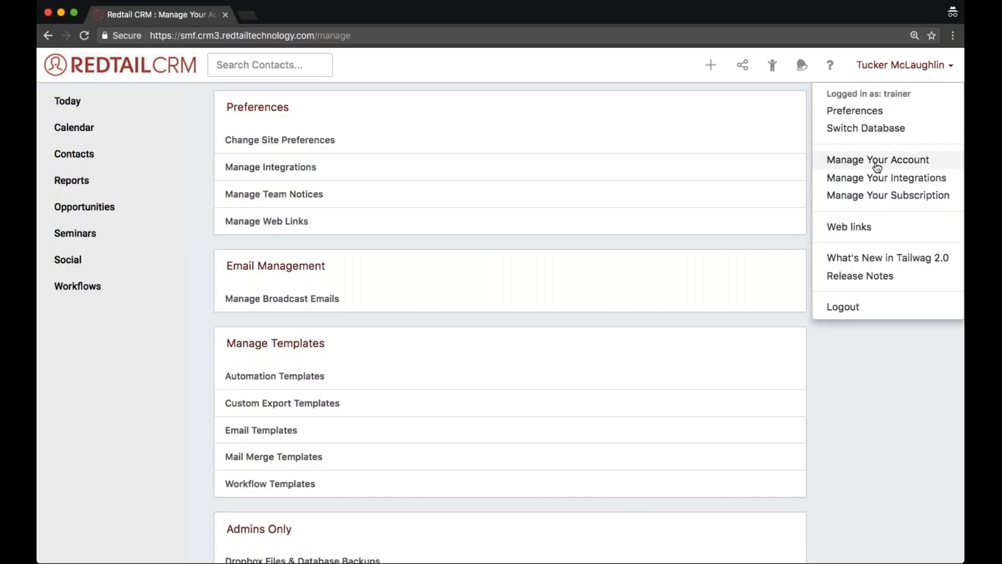
{"action": "left_click", "coordinate": [878, 372]}
{"action": "scroll", "coordinate": [878, 372], "scroll_direction": "down", "scroll_amount": 4}
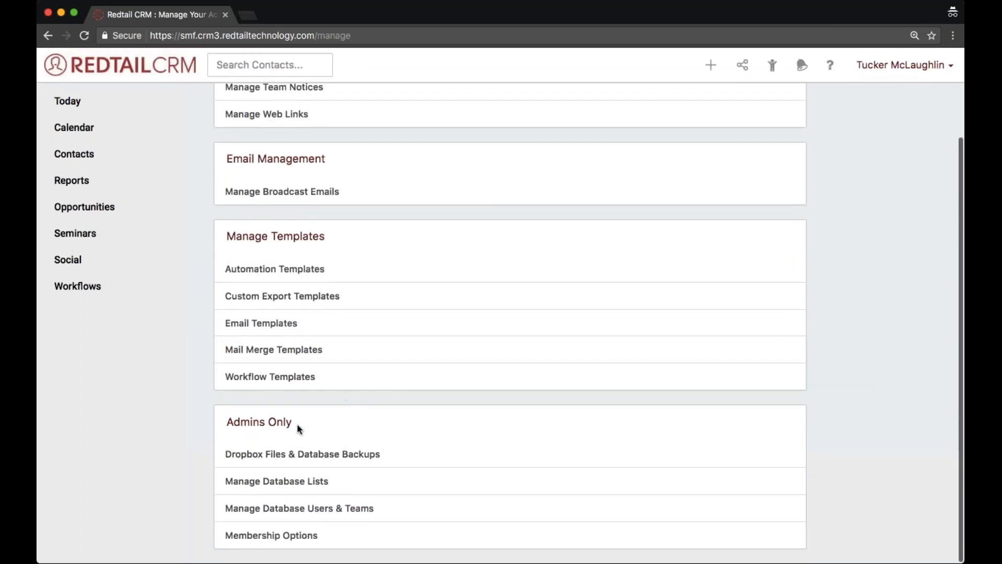
{"action": "left_click_drag", "start_coordinate": [296, 424], "coordinate": [220, 414]}
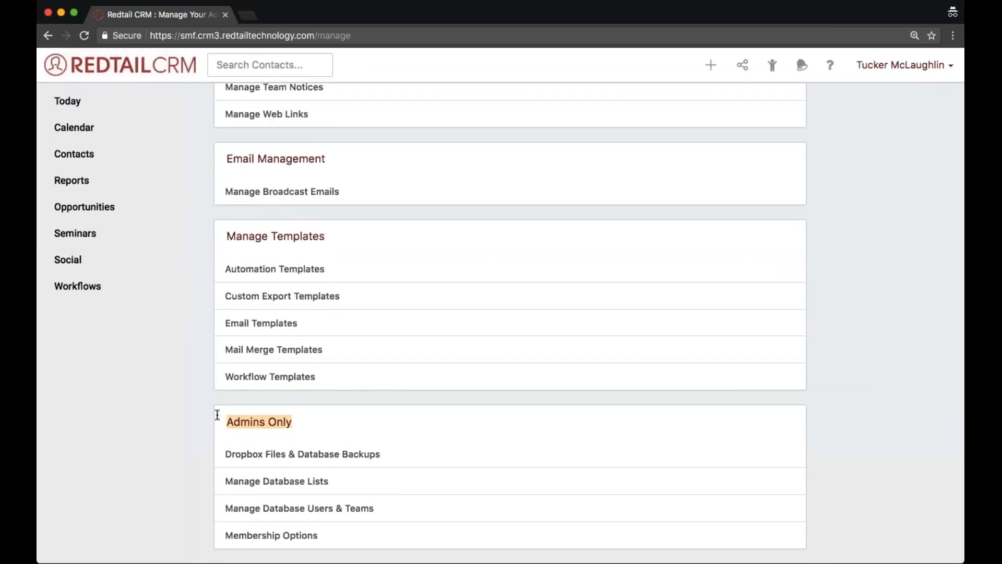
{"action": "left_click", "coordinate": [269, 481]}
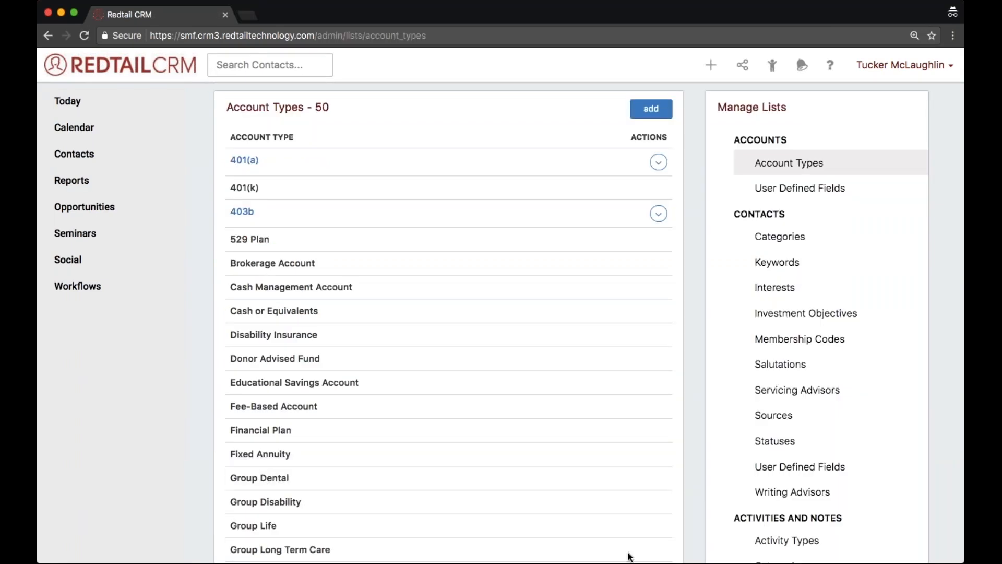
{"action": "left_click", "coordinate": [781, 444]}
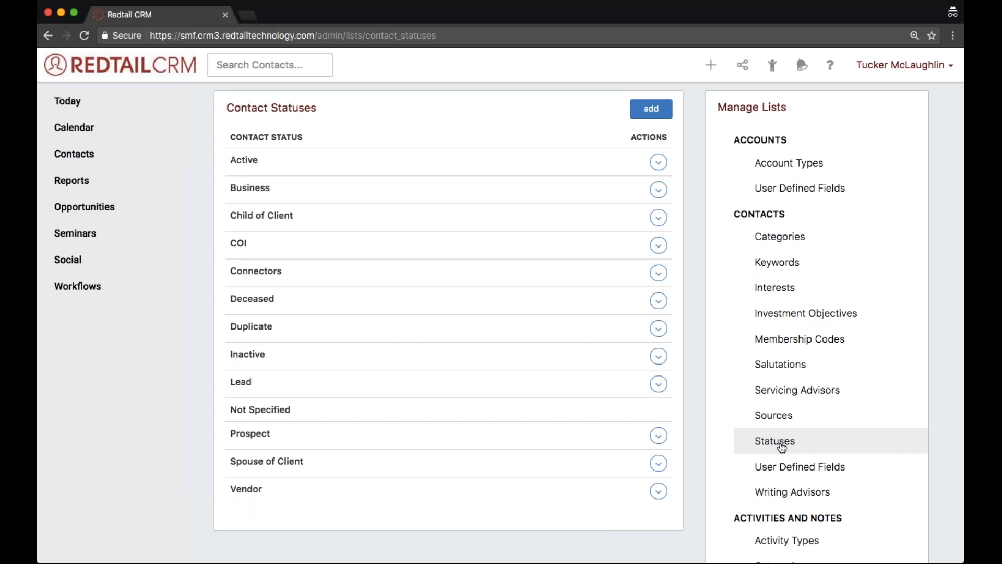
{"action": "left_click", "coordinate": [768, 233]}
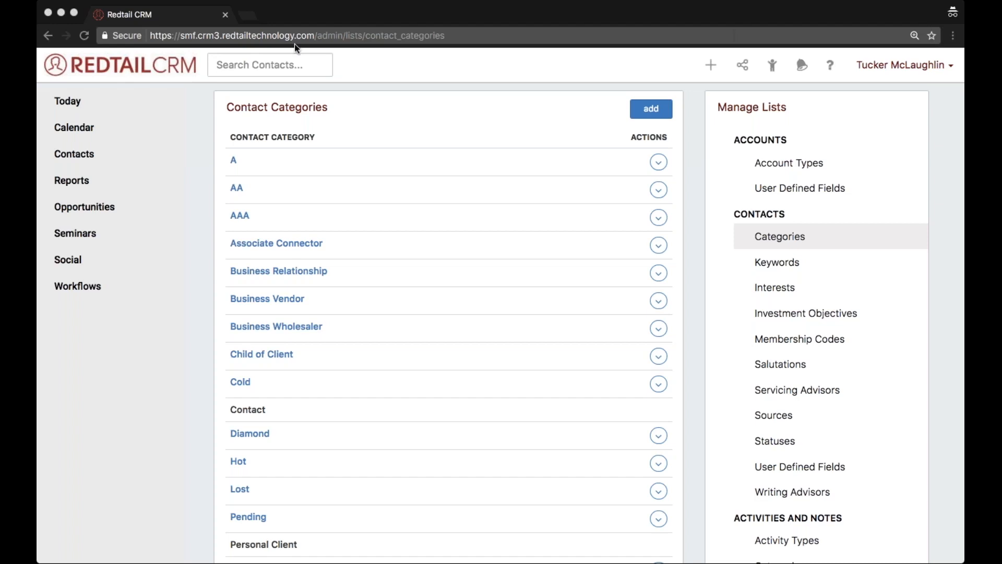
- Run an advanced contact search with type Contact, field Status, operand Equal To and value Prospect
{"action": "left_click", "coordinate": [77, 158]}
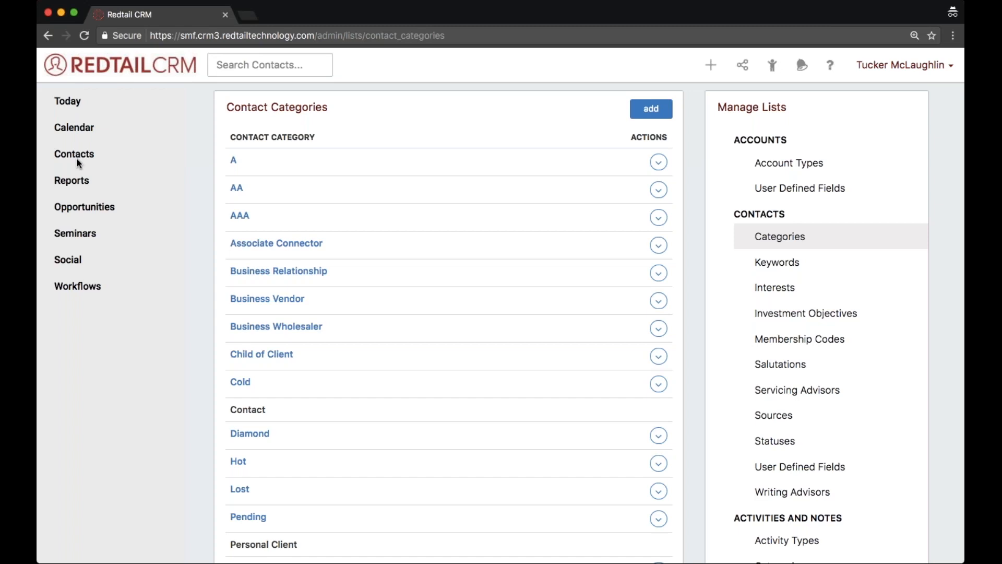
{"action": "left_click", "coordinate": [77, 159]}
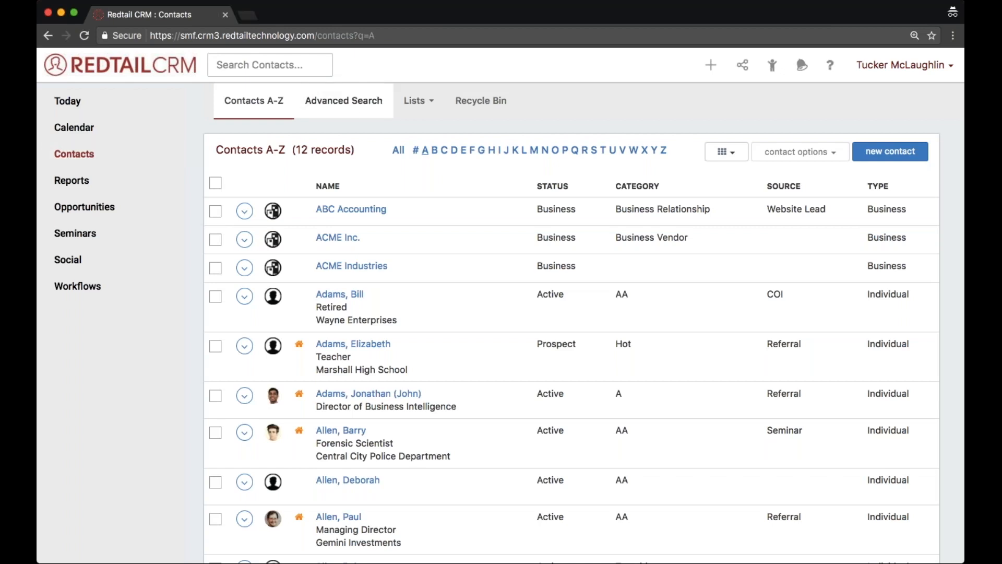
{"action": "left_click", "coordinate": [353, 111]}
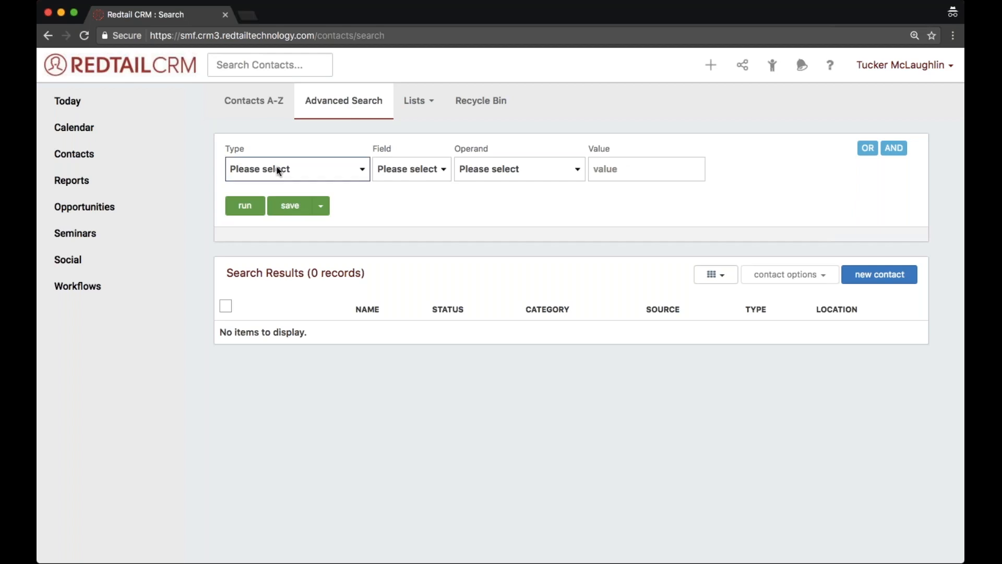
{"action": "left_click", "coordinate": [263, 213]}
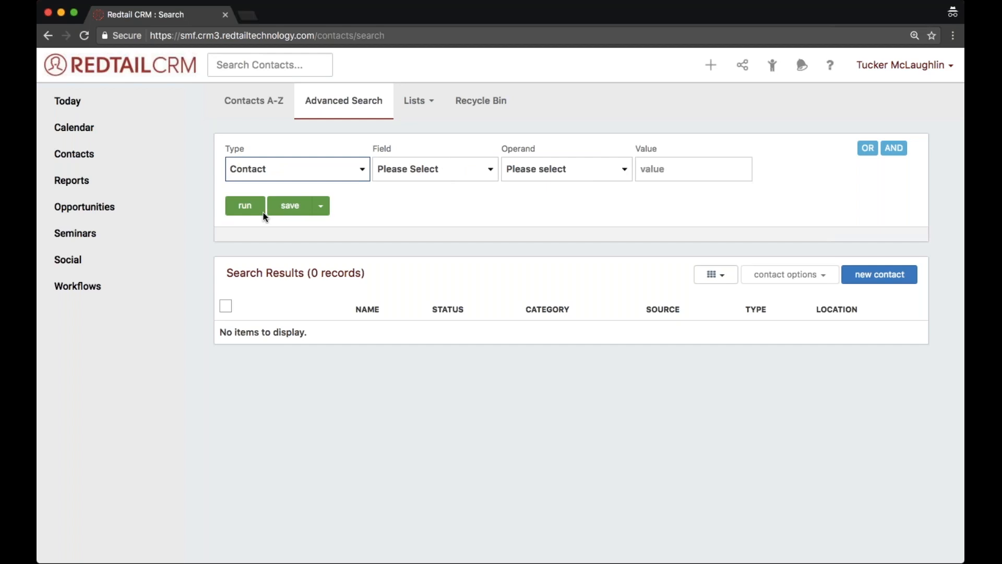
{"action": "key", "text": "Tab"}
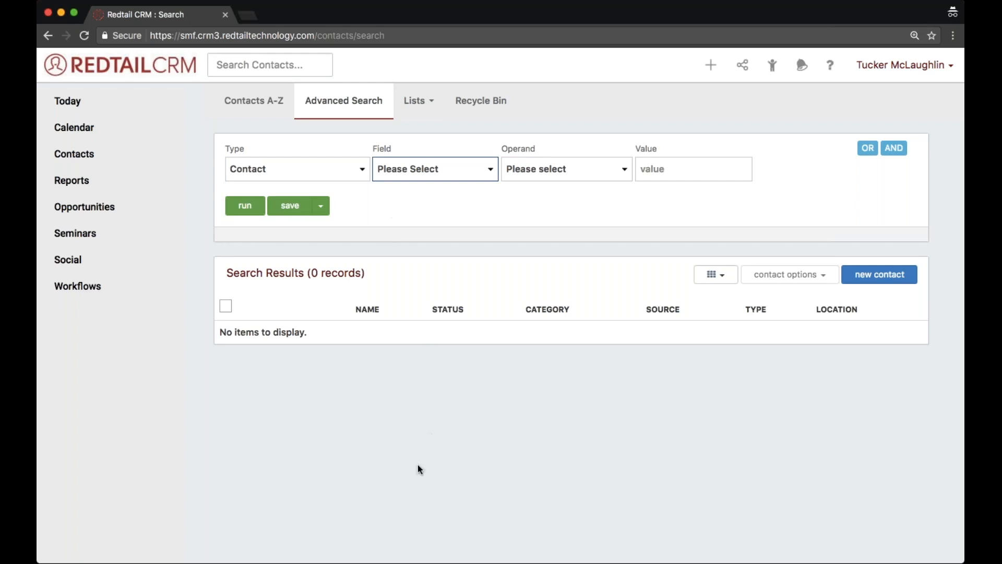
{"action": "left_click", "coordinate": [398, 500]}
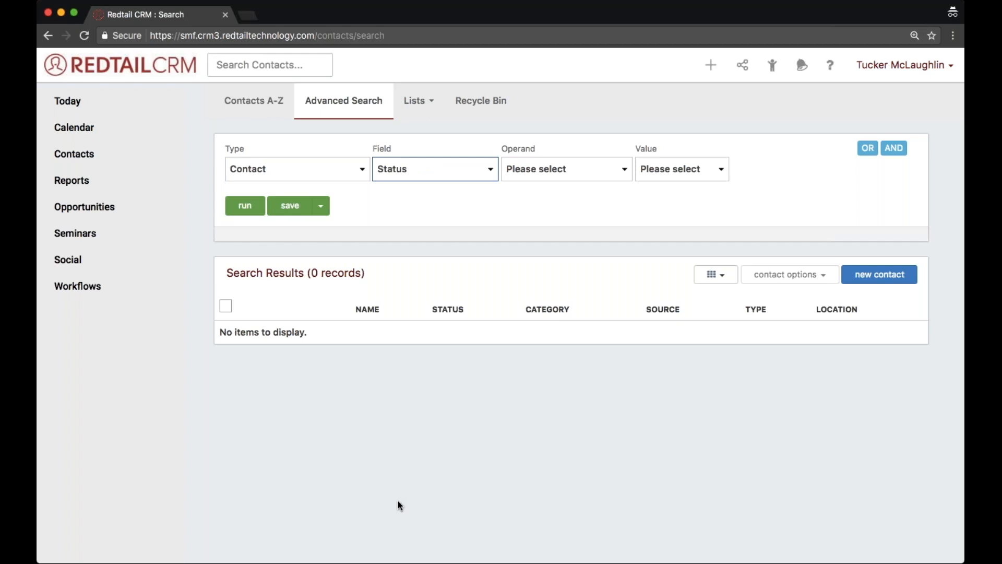
{"action": "left_click", "coordinate": [562, 168]}
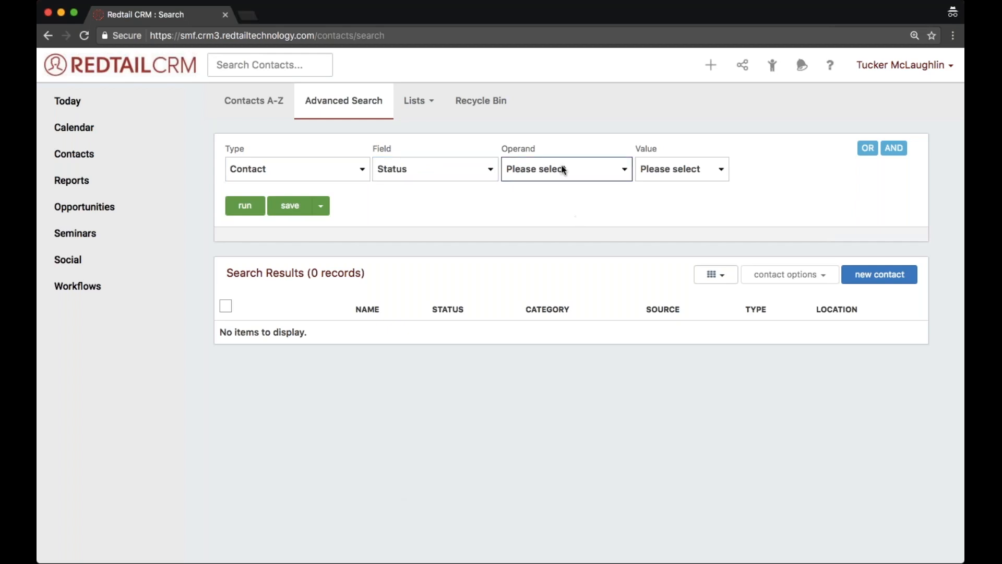
{"action": "left_click", "coordinate": [606, 183]}
{"action": "left_click", "coordinate": [649, 170]}
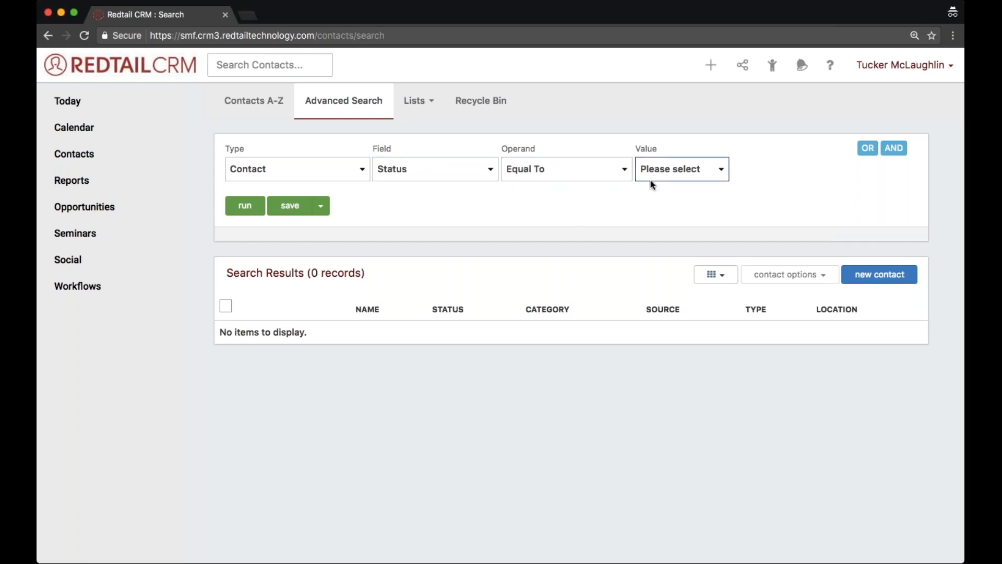
{"action": "left_click", "coordinate": [655, 305]}
{"action": "left_click", "coordinate": [245, 205]}
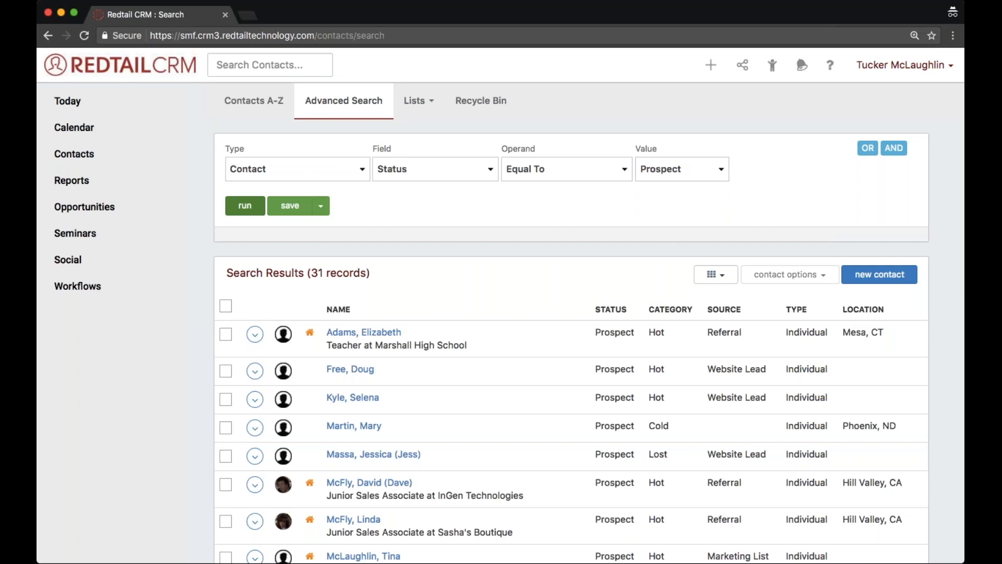
- Save the search as a quicklist named Prospect List
{"action": "left_click", "coordinate": [290, 206]}
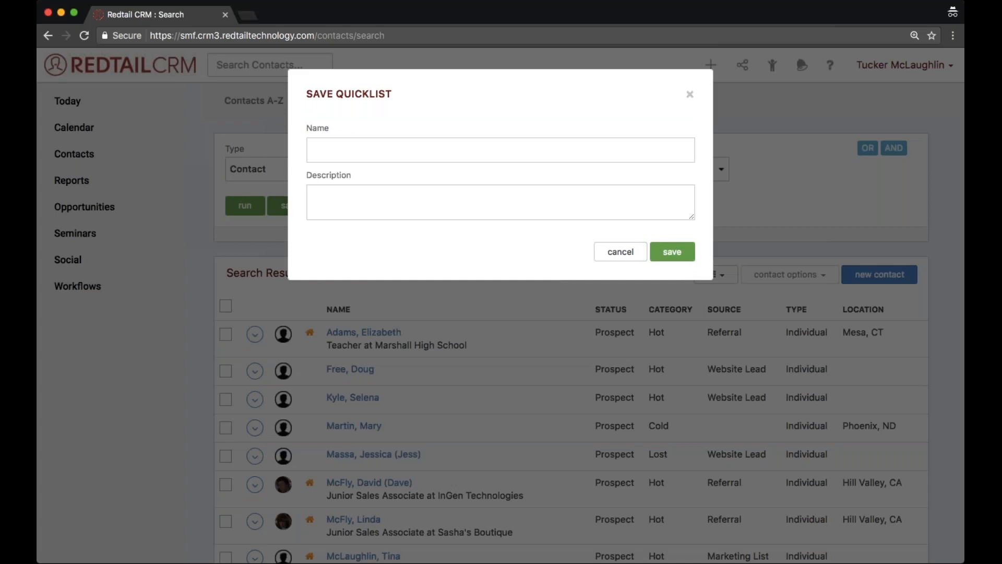
{"action": "left_click", "coordinate": [344, 150]}
{"action": "type", "text": "Prospect List"}
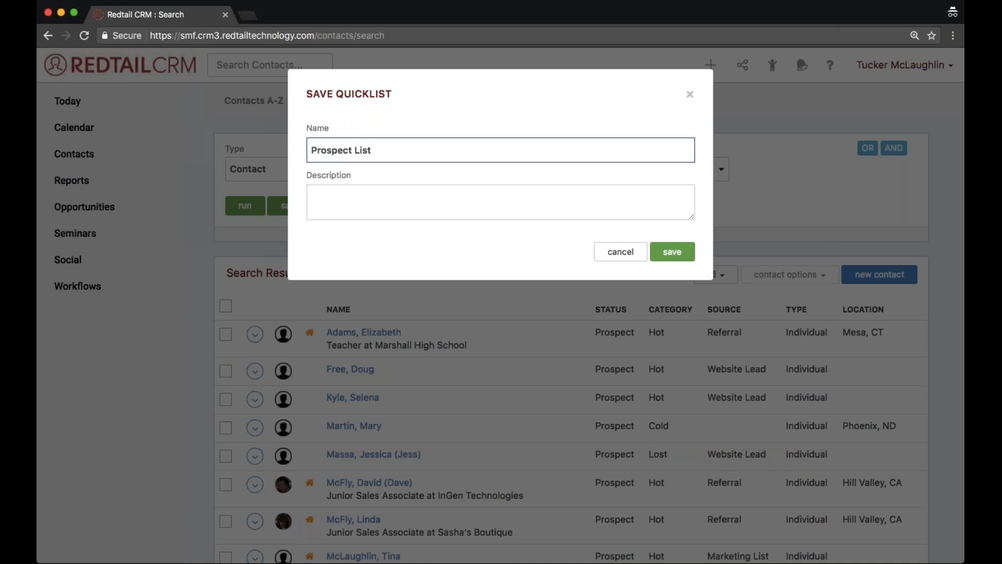
{"action": "key", "text": "Return"}
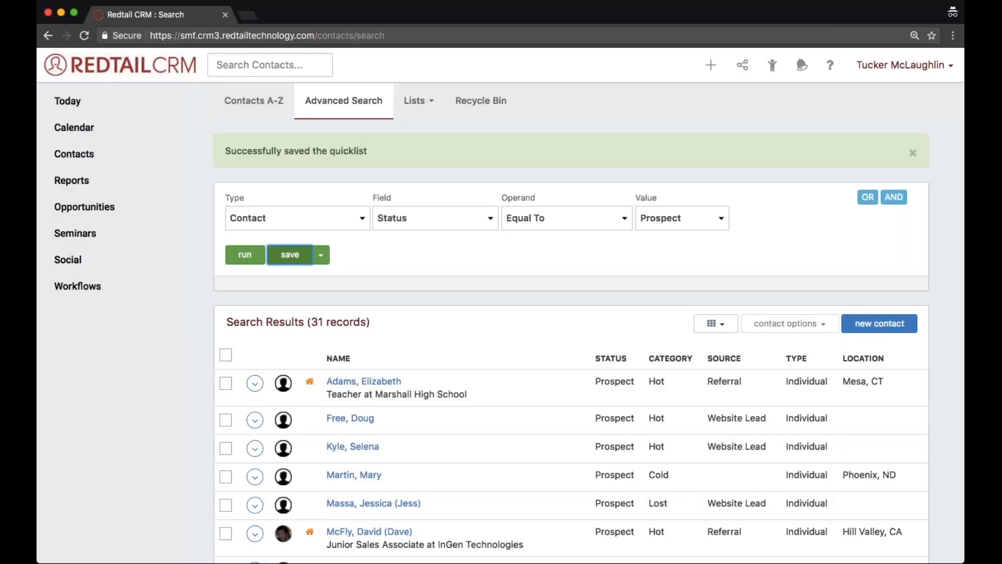
- Visit the Opportunities page, open the saved Prospect List quicklist and review the categories of its contacts
{"action": "left_click", "coordinate": [103, 207]}
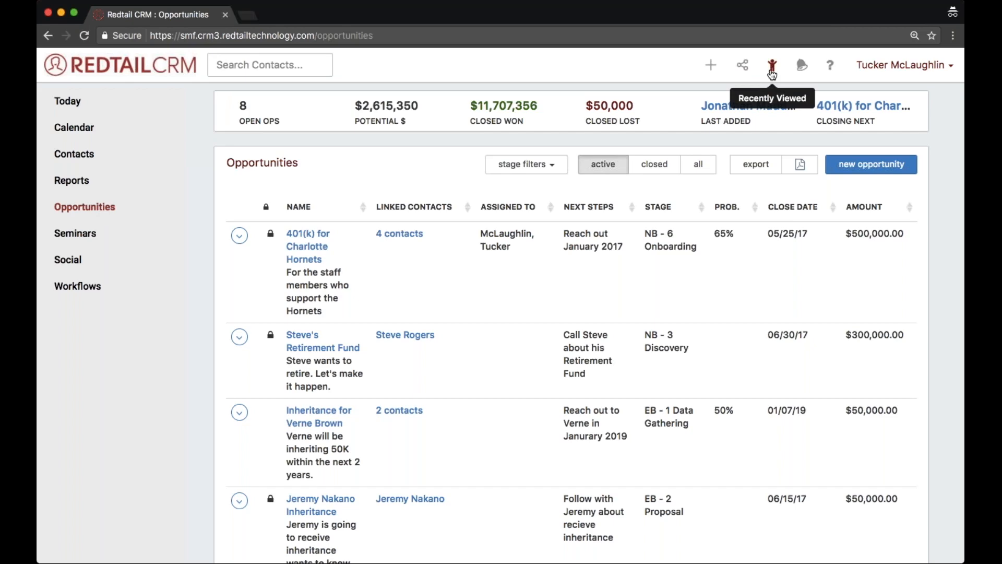
{"action": "left_click", "coordinate": [772, 66]}
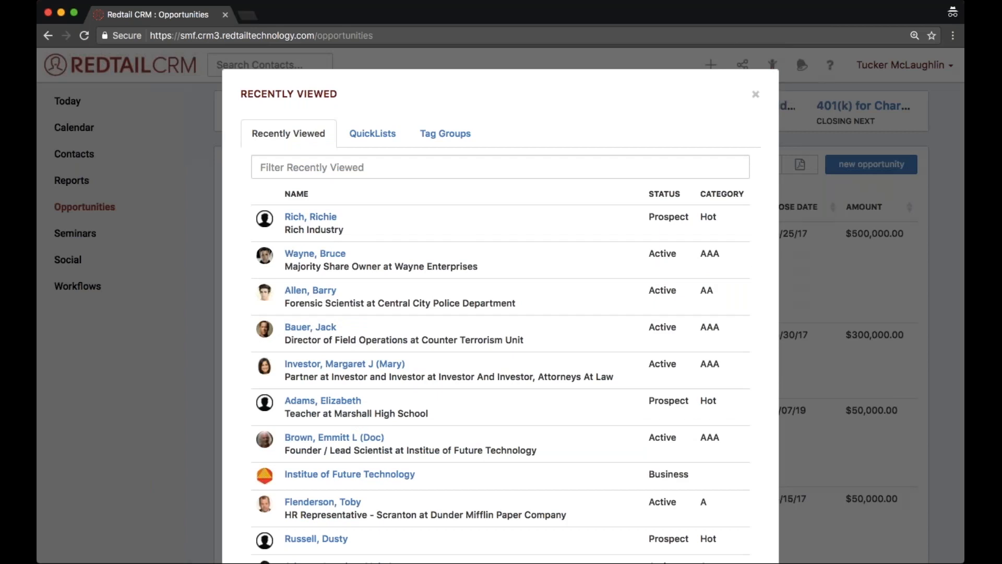
{"action": "left_click", "coordinate": [375, 136]}
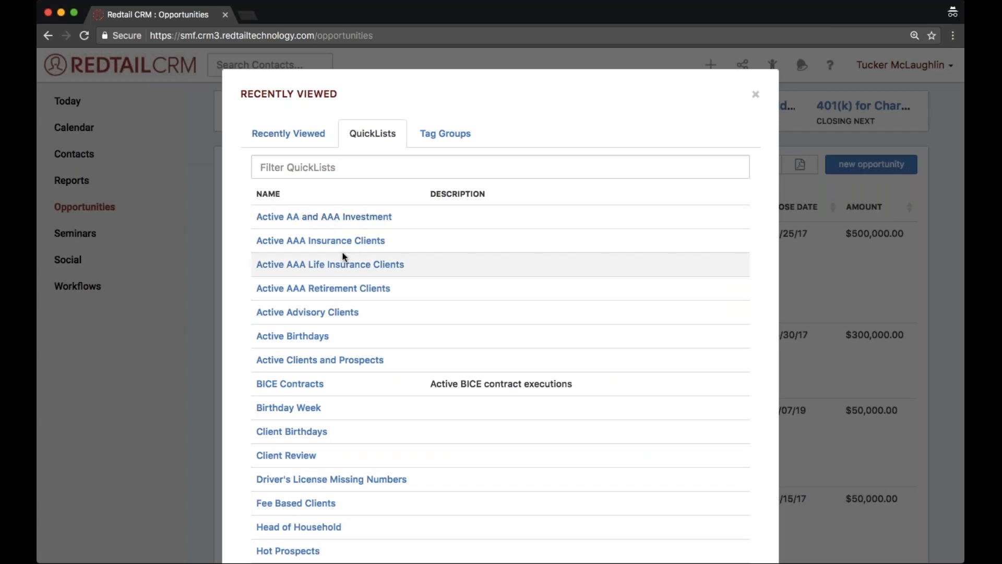
{"action": "scroll", "coordinate": [343, 251], "scroll_direction": "down", "scroll_amount": 5}
{"action": "scroll", "coordinate": [342, 251], "scroll_direction": "down", "scroll_amount": 1}
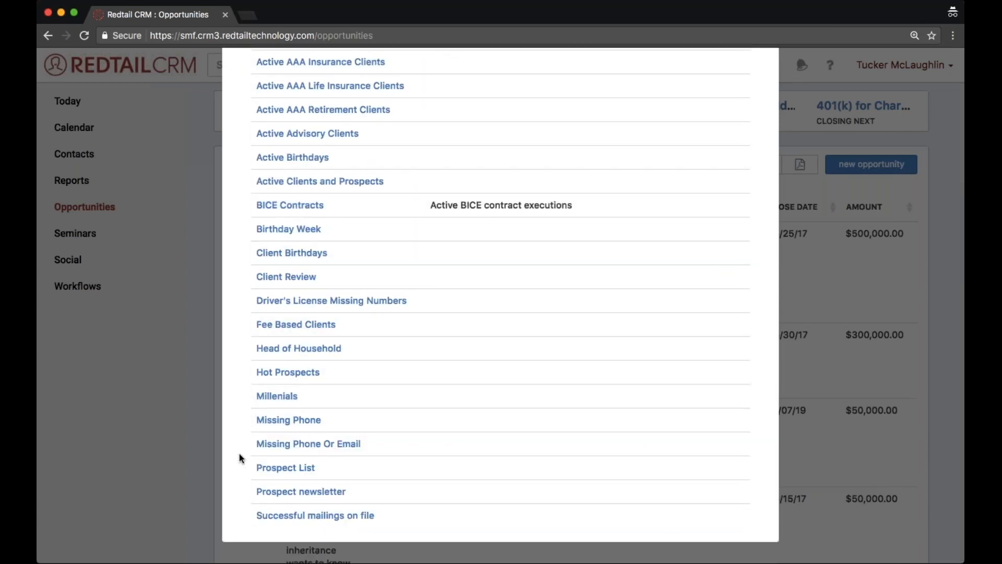
{"action": "left_click_drag", "start_coordinate": [233, 463], "coordinate": [336, 464]}
{"action": "left_click", "coordinate": [316, 475]}
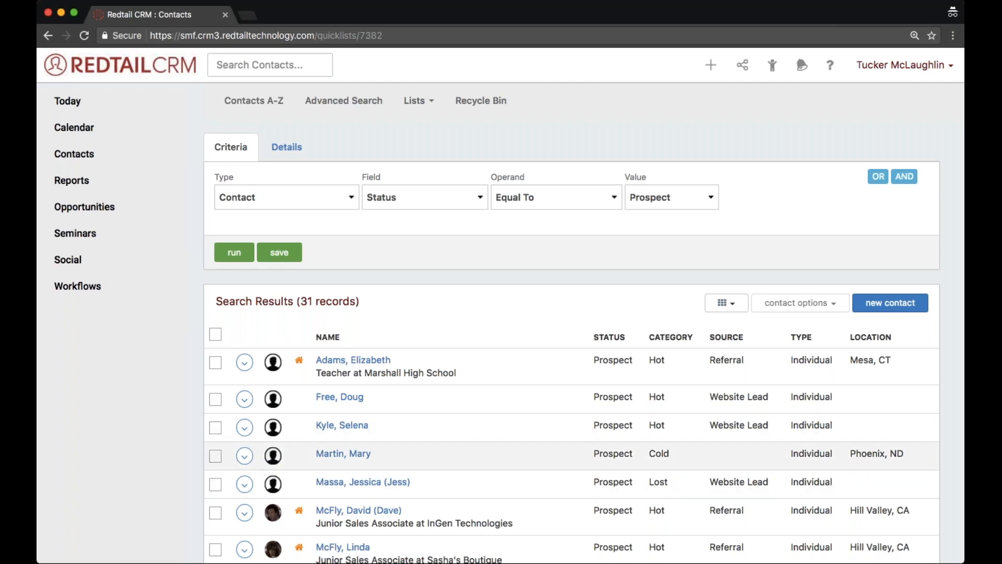
{"action": "double_click", "coordinate": [658, 454]}
{"action": "scroll", "coordinate": [658, 454], "scroll_direction": "down", "scroll_amount": 2}
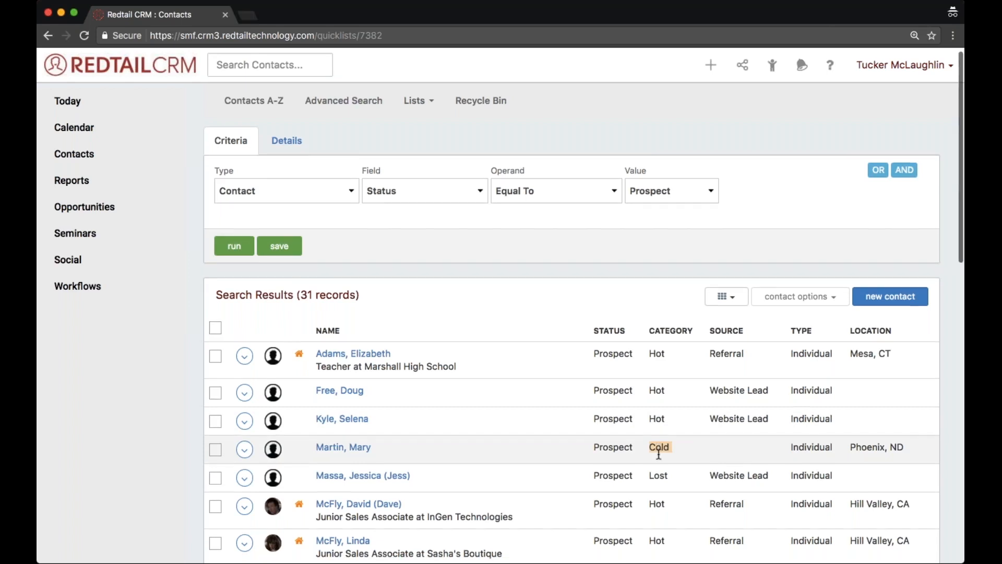
{"action": "double_click", "coordinate": [658, 439]}
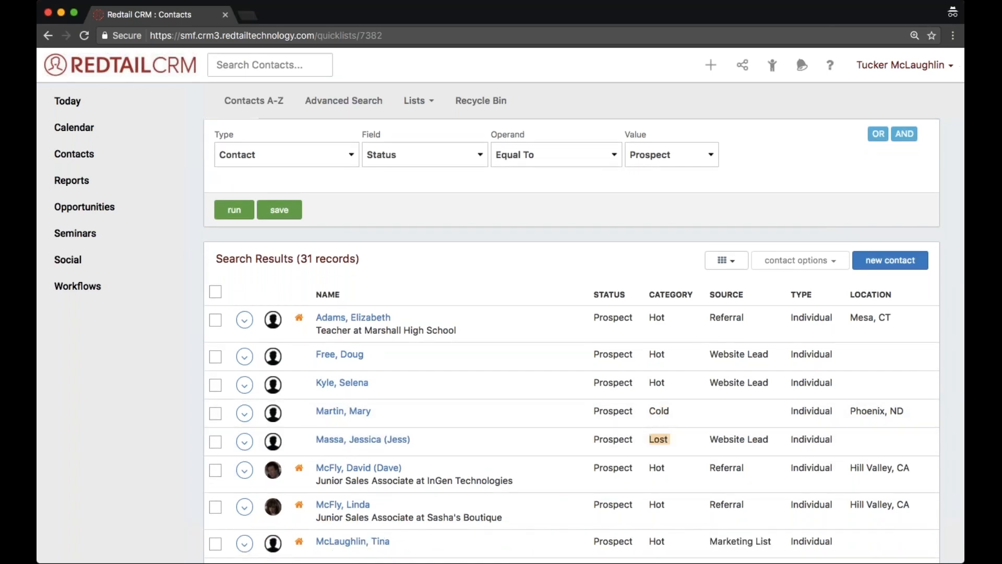
- Add an AND criterion of Contact Category Equal To Hot to the quicklist search and run it
{"action": "left_click", "coordinate": [910, 141]}
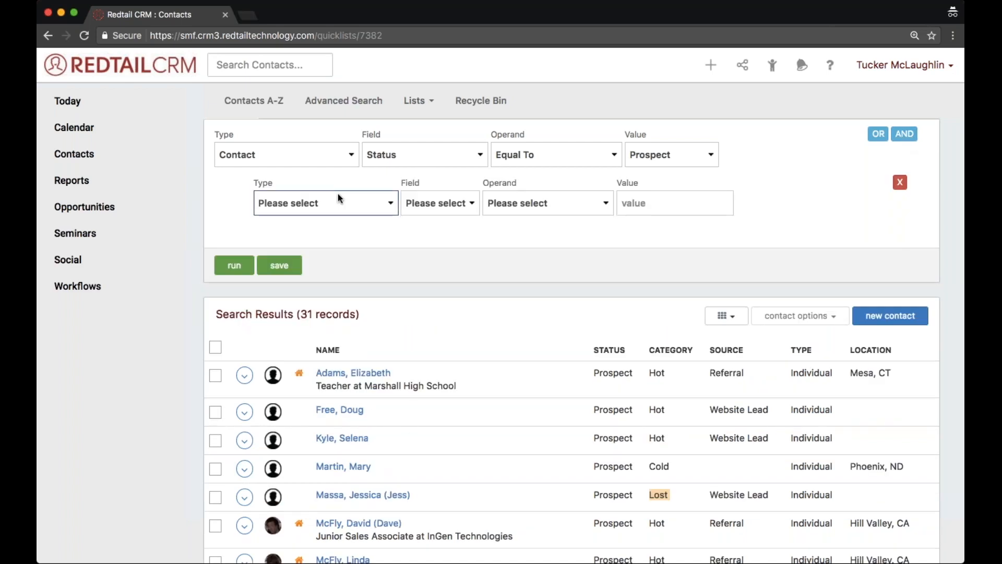
{"action": "left_click", "coordinate": [315, 242]}
{"action": "left_click", "coordinate": [426, 204]}
{"action": "left_click", "coordinate": [427, 226]}
{"action": "left_click", "coordinate": [544, 205]}
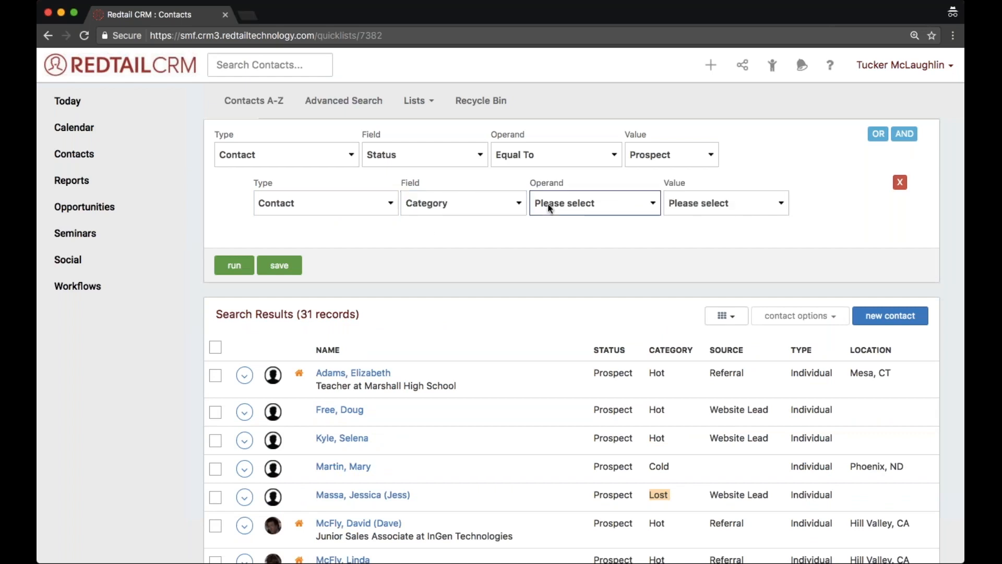
{"action": "left_click", "coordinate": [550, 228]}
{"action": "left_click", "coordinate": [684, 208]}
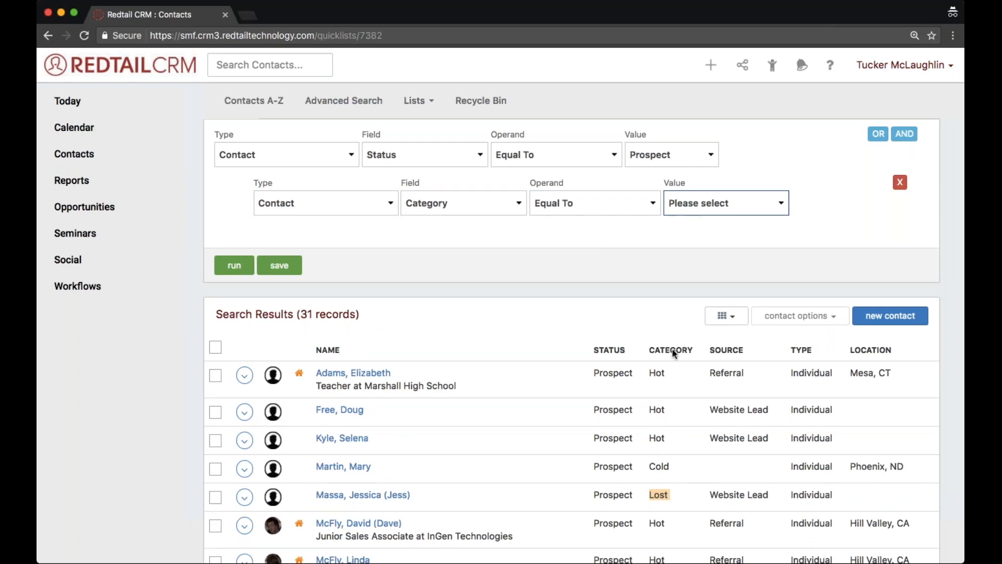
{"action": "key", "text": "h"}
{"action": "left_click", "coordinate": [233, 264]}
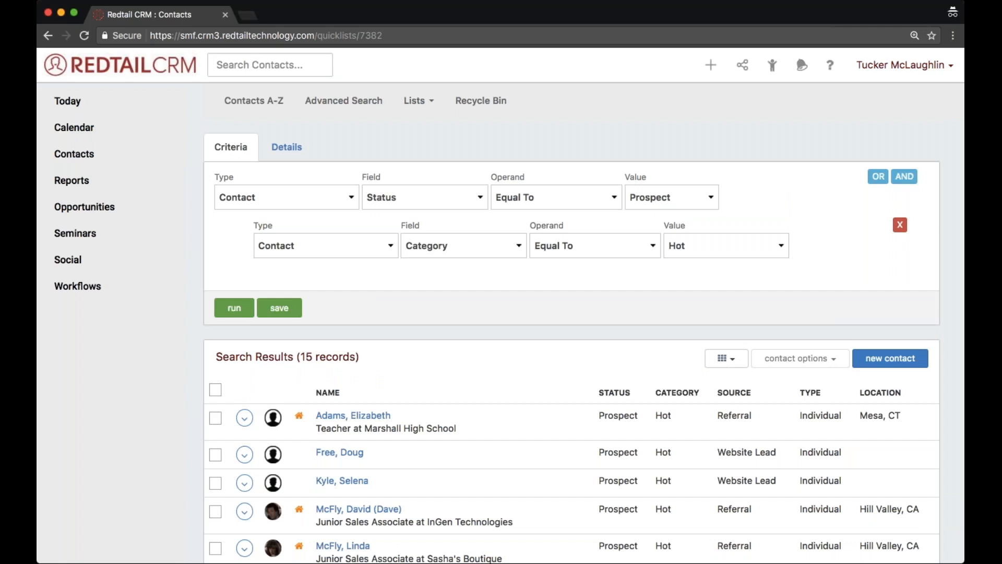
- Select all the contacts in the search results and look through the list
{"action": "scroll", "coordinate": [214, 514], "scroll_direction": "down", "scroll_amount": 3}
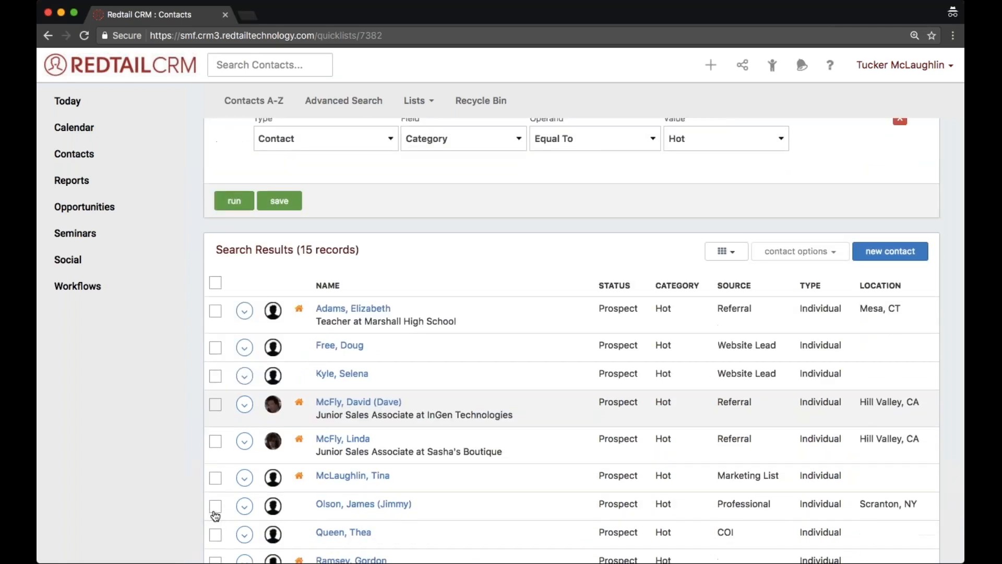
{"action": "left_click", "coordinate": [215, 282]}
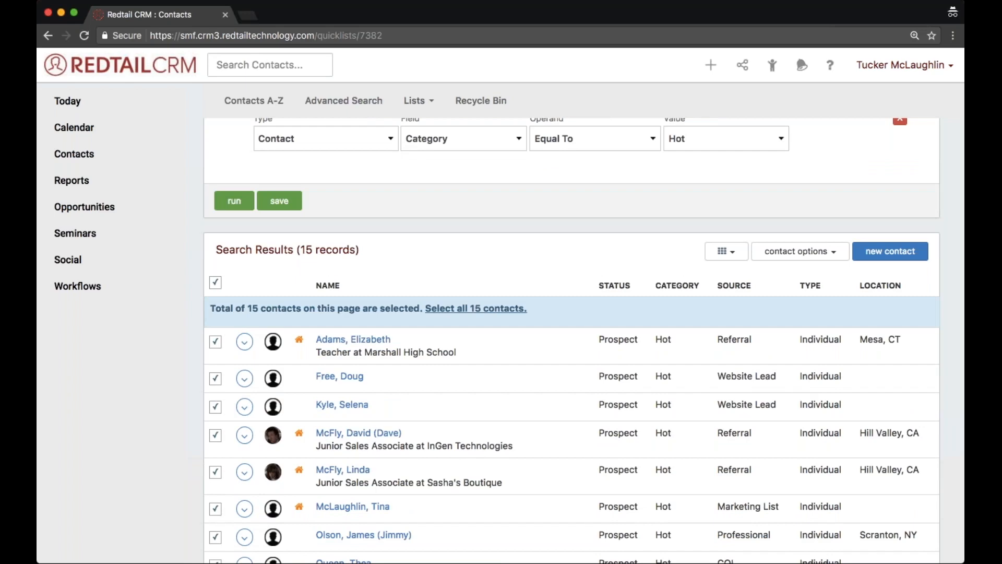
{"action": "scroll", "coordinate": [215, 337], "scroll_direction": "down", "scroll_amount": 5}
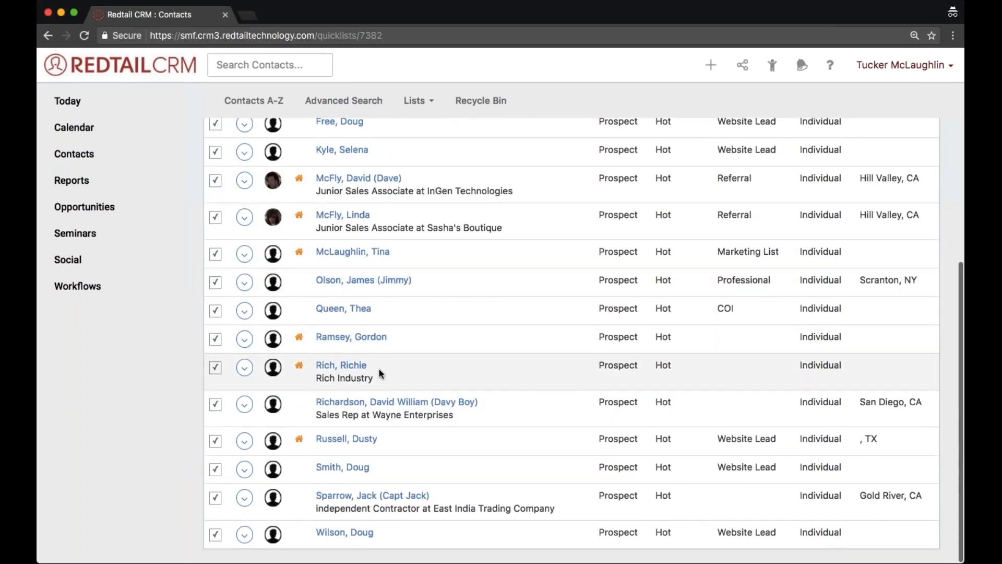
- Open the Rich Industry prospect's contact record from the search results and start a new note for that contact
{"action": "left_click_drag", "start_coordinate": [402, 379], "coordinate": [307, 357]}
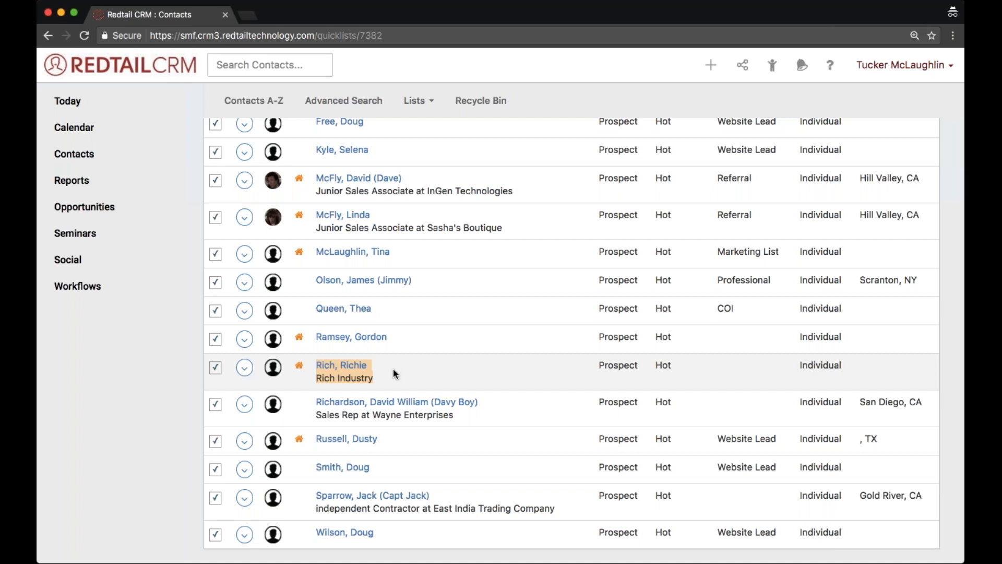
{"action": "left_click", "coordinate": [357, 365]}
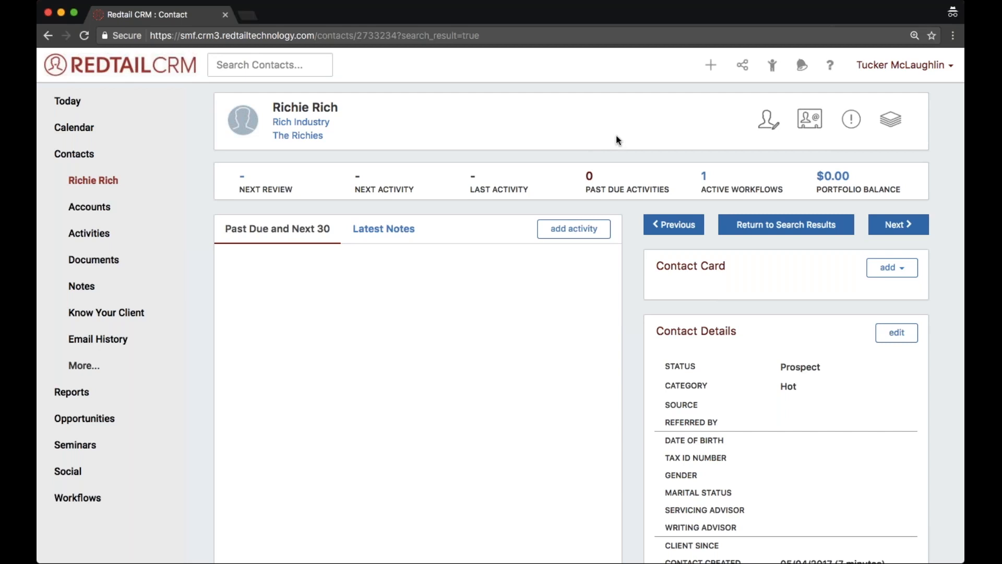
{"action": "left_click", "coordinate": [709, 67]}
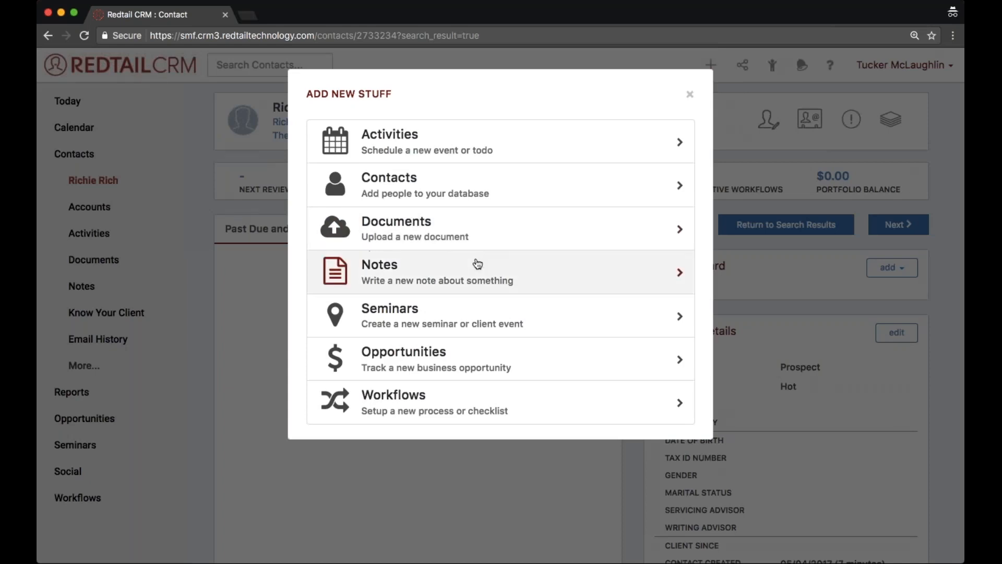
{"action": "left_click", "coordinate": [472, 270]}
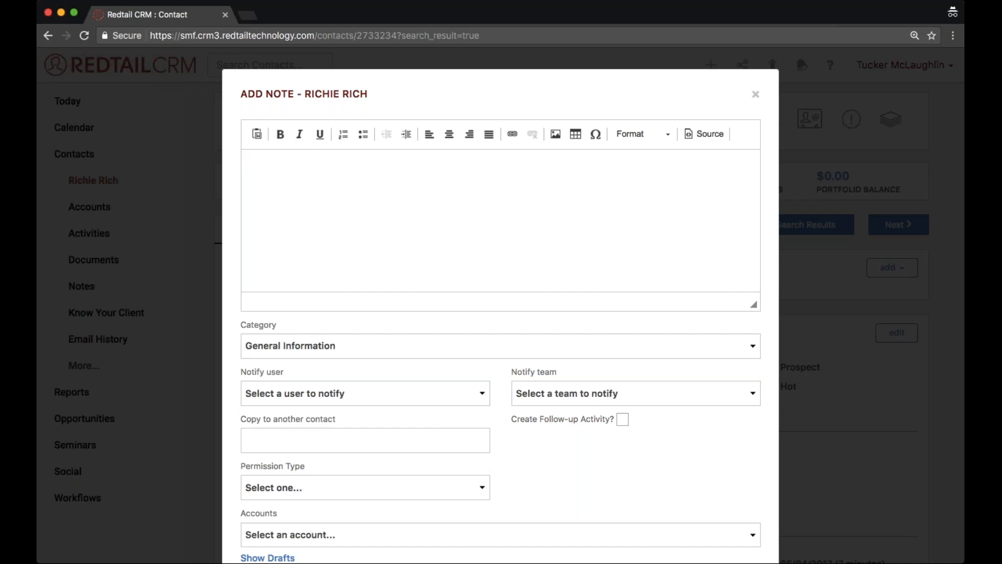
- Write that you met the contact while standing in line at the grocery store today and he mentioned something about an inside job at his
{"action": "type", "text": "Met Ric"}
{"action": "type", "text": "hid"}
{"action": "key", "text": "BackSpace"}
{"action": "type", "text": "e Rich while"}
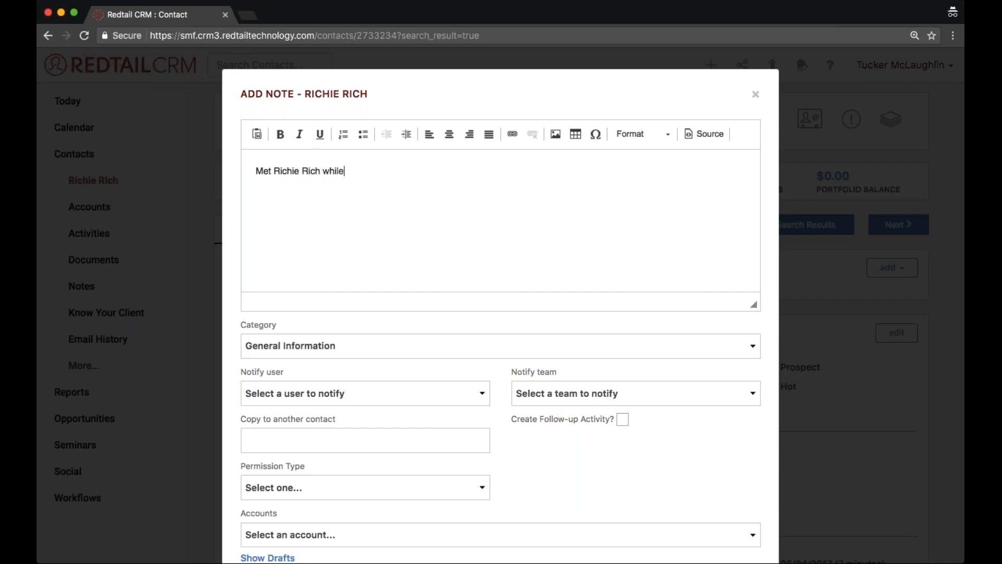
{"action": "type", "text": " stnading in line at the grocer"}
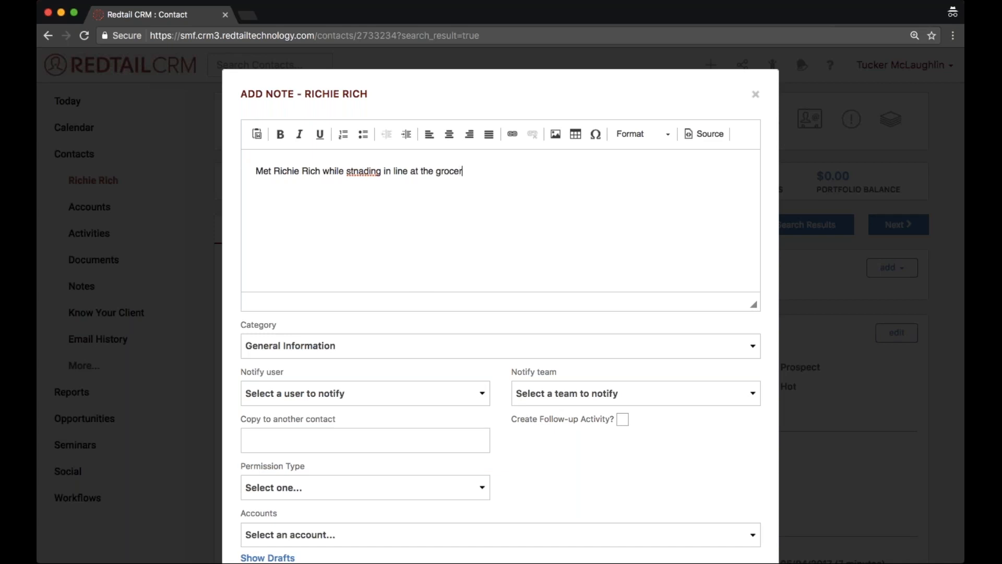
{"action": "type", "text": "y store today! he mentioned something baout"}
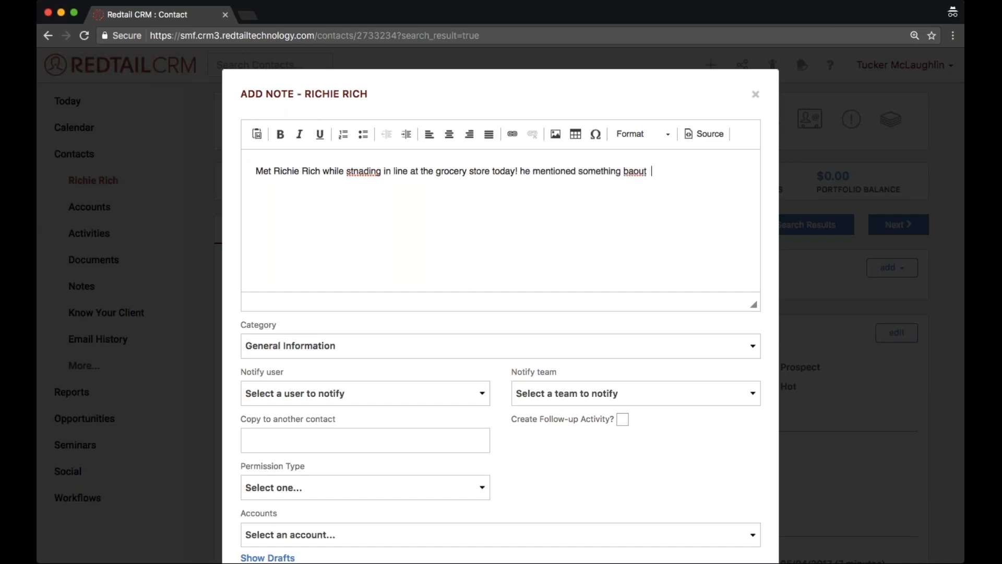
{"action": "key", "text": "BackSpace"}
{"action": "key", "text": "BackSpace"}
{"action": "key", "text": "BackSpace"}
{"action": "key", "text": "BackSpace"}
{"action": "key", "text": "BackSpace"}
{"action": "key", "text": "BackSpace"}
{"action": "type", "text": "about"}
{"action": "type", "text": "an inside job at his "}
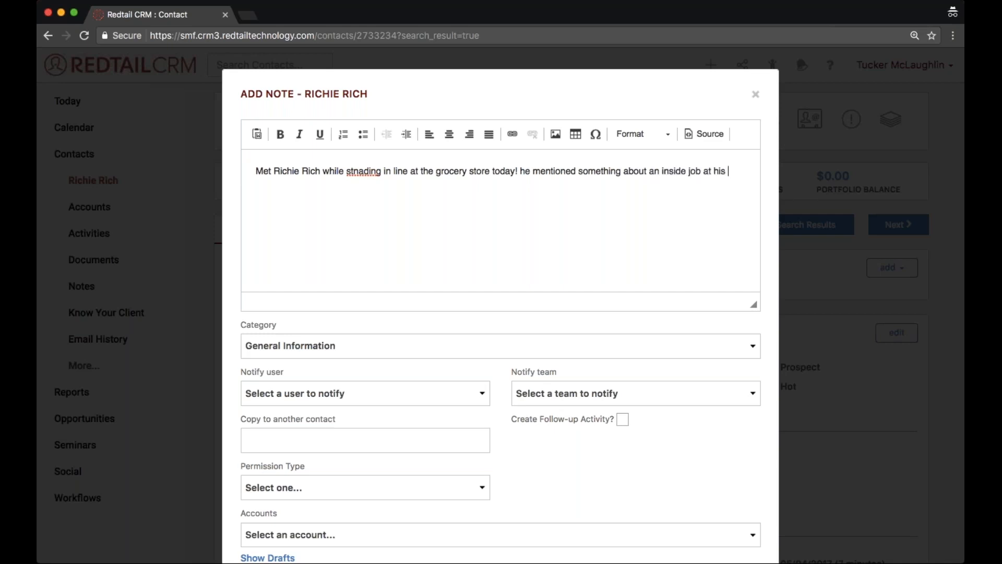
- Continue the note: "parents company and that they are now missing and that he had to run! I hope to follow up with him tonight via phone call."
{"action": "type", "text": "parents company and tha"}
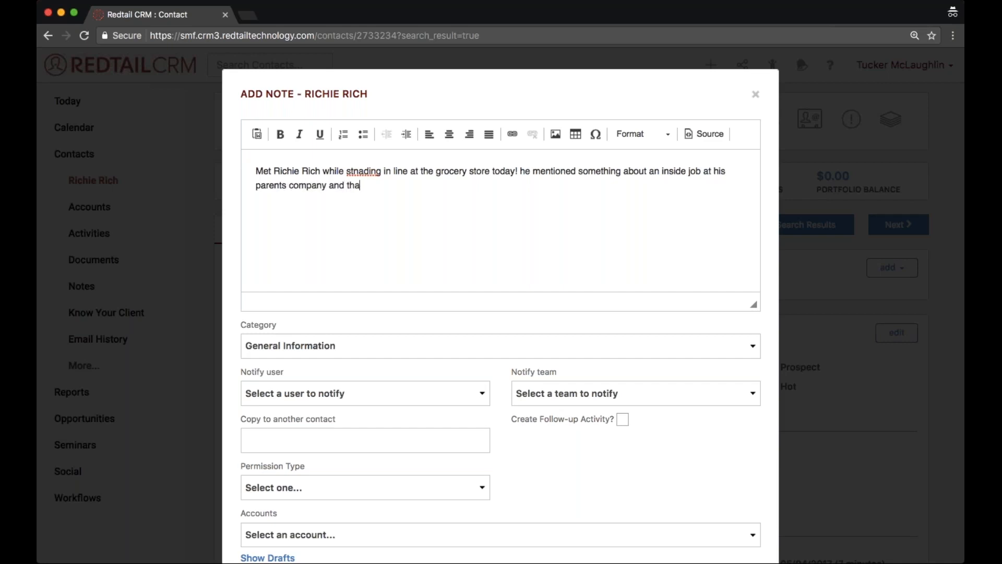
{"action": "type", "text": "t they are now missign and that h"}
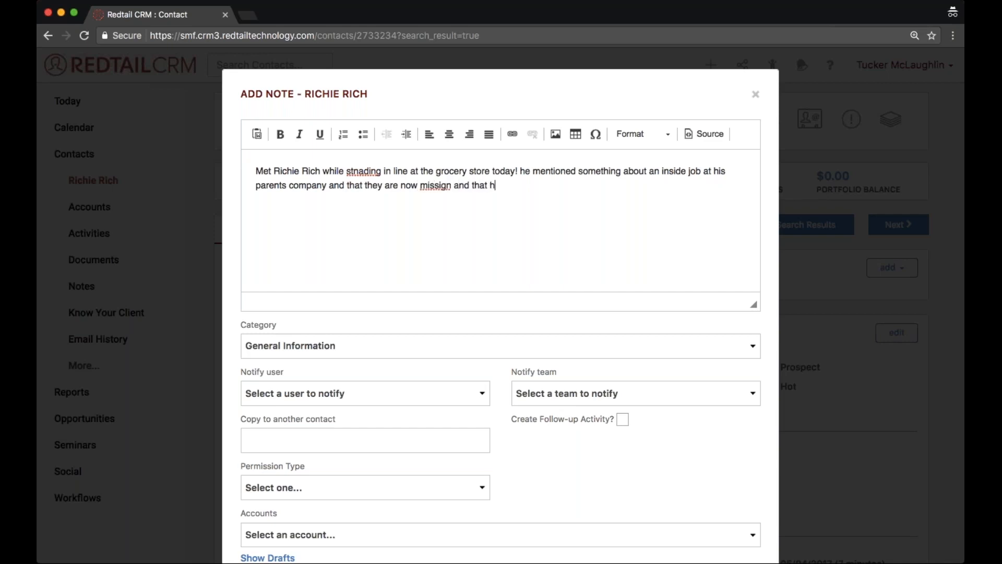
{"action": "type", "text": "e had to run! I hope to "}
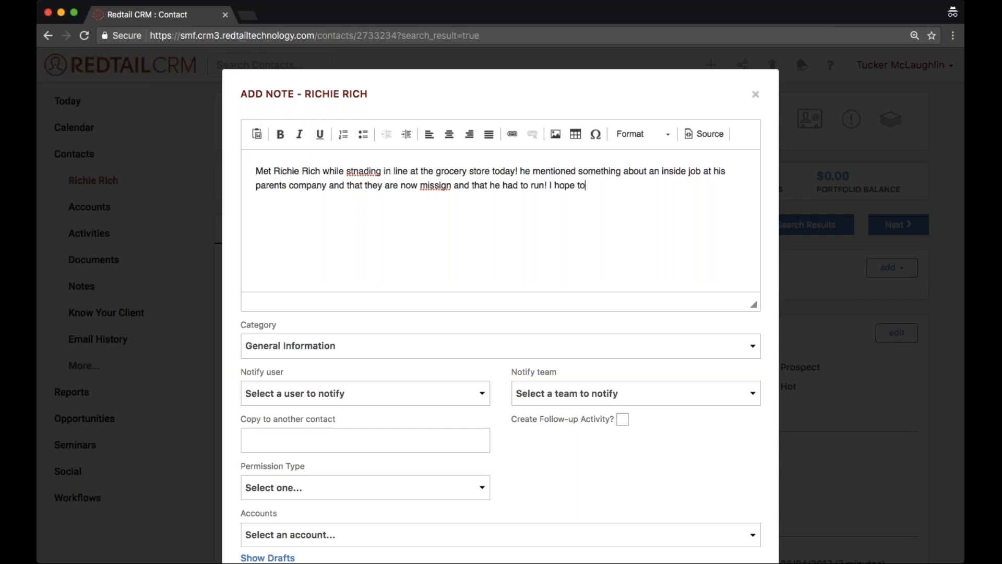
{"action": "type", "text": "follow uo with him tonight via "}
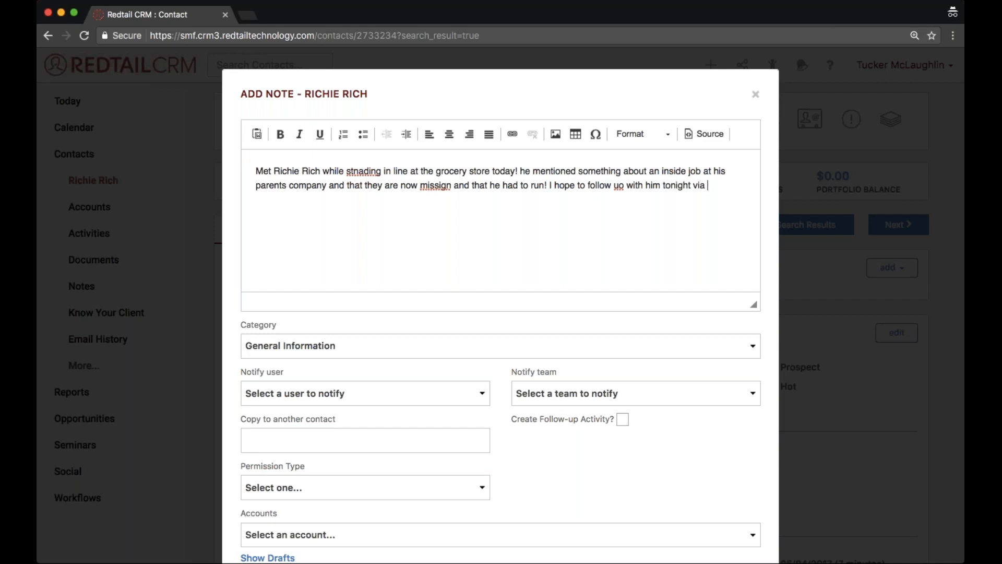
{"action": "type", "text": "phone call."}
- Correct the three misspelled words in the note to standing, missing and up
{"action": "double_click", "coordinate": [365, 173]}
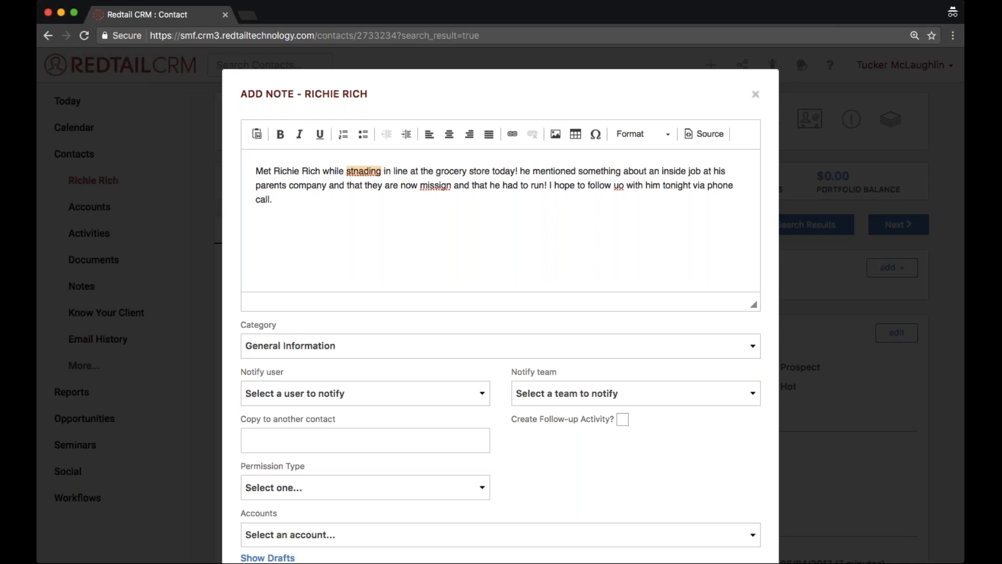
{"action": "double_click", "coordinate": [438, 185]}
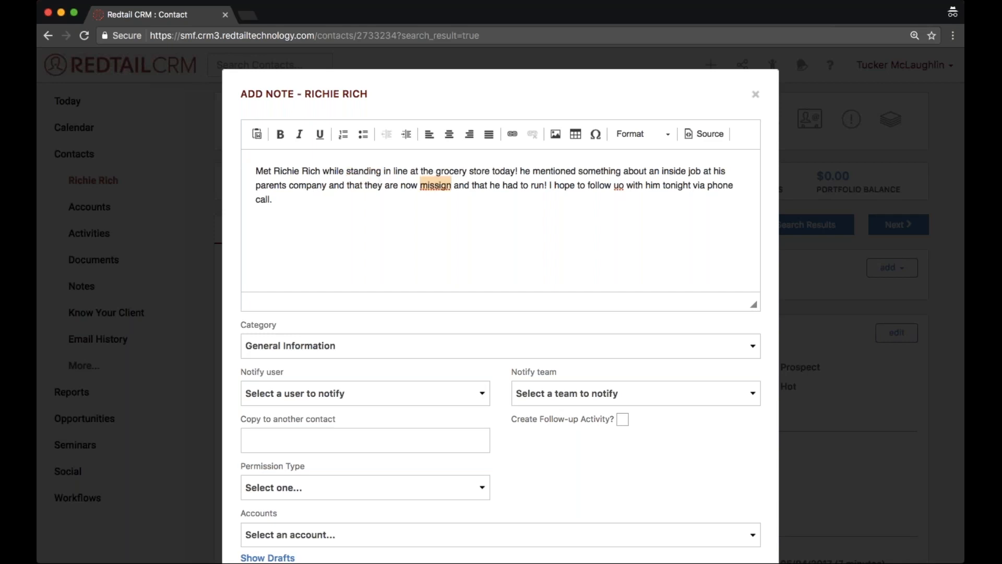
{"action": "type", "text": "missing"}
{"action": "double_click", "coordinate": [619, 184]}
{"action": "type", "text": "up"}
- Set the note's category to Important Conversation, enable creating a follow-up activity, and save the note
{"action": "scroll", "coordinate": [576, 268], "scroll_direction": "down", "scroll_amount": 3}
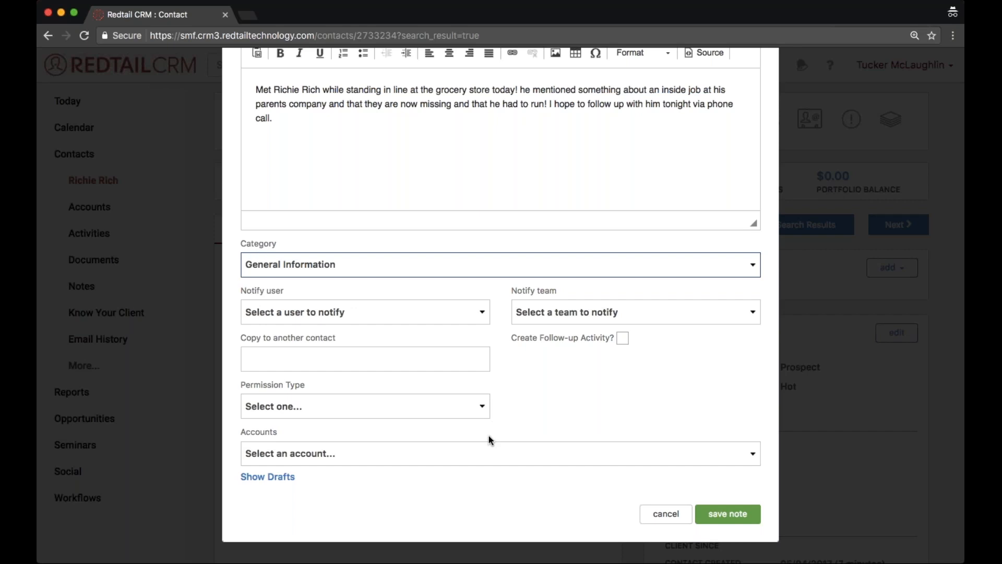
{"action": "left_click", "coordinate": [457, 350]}
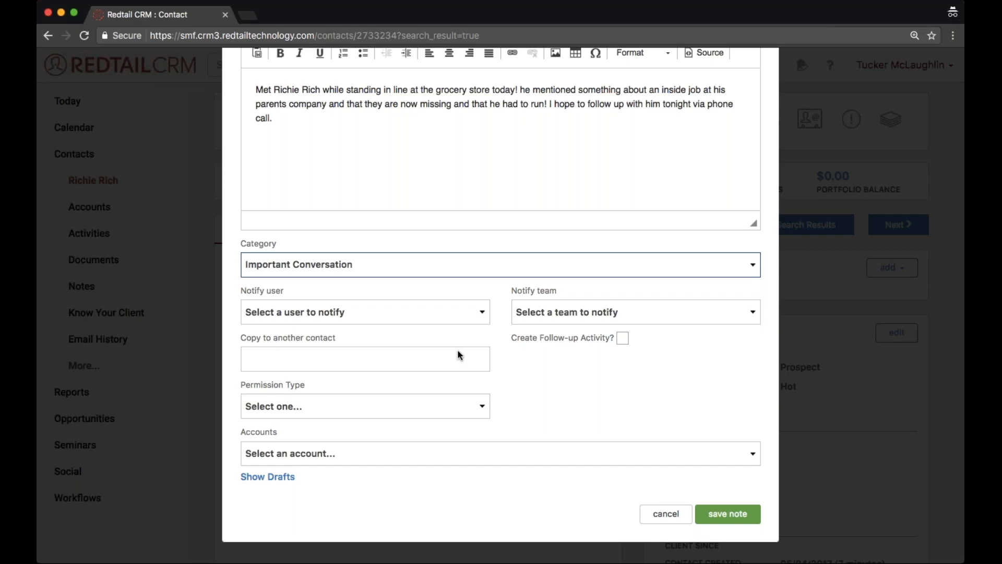
{"action": "left_click_drag", "start_coordinate": [616, 338], "coordinate": [511, 338]}
{"action": "left_click", "coordinate": [622, 338]}
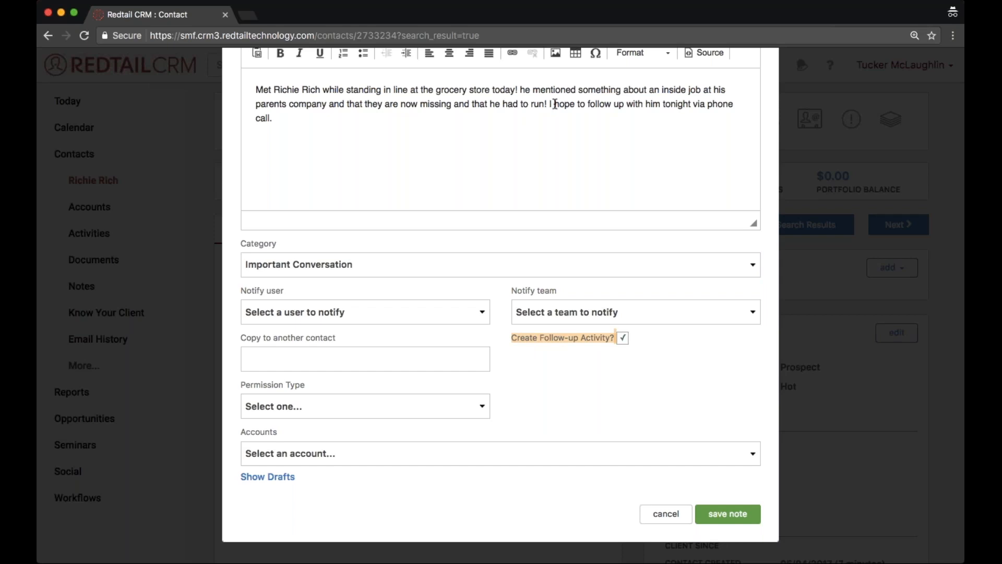
{"action": "left_click_drag", "start_coordinate": [552, 104], "coordinate": [552, 119]}
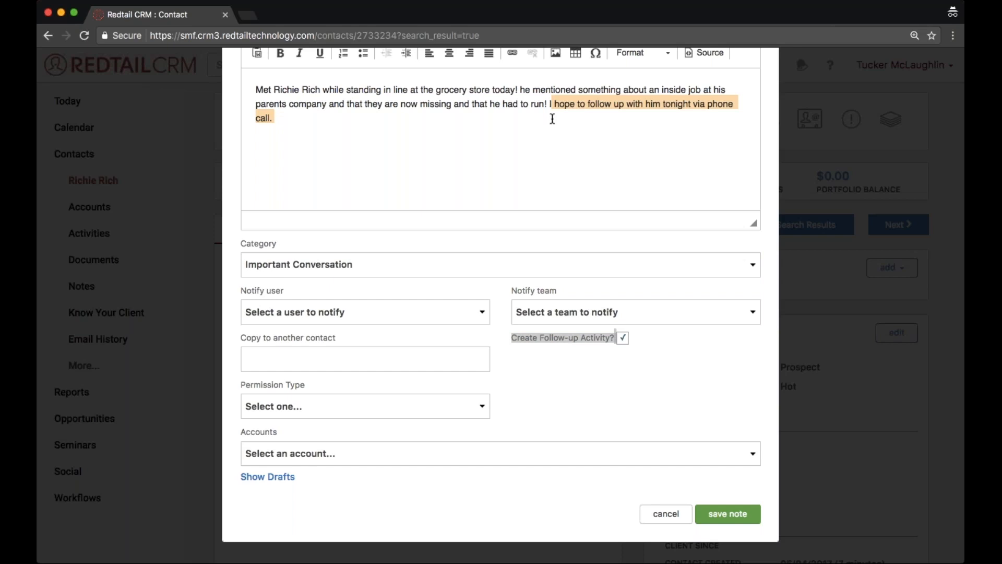
{"action": "left_click", "coordinate": [564, 394]}
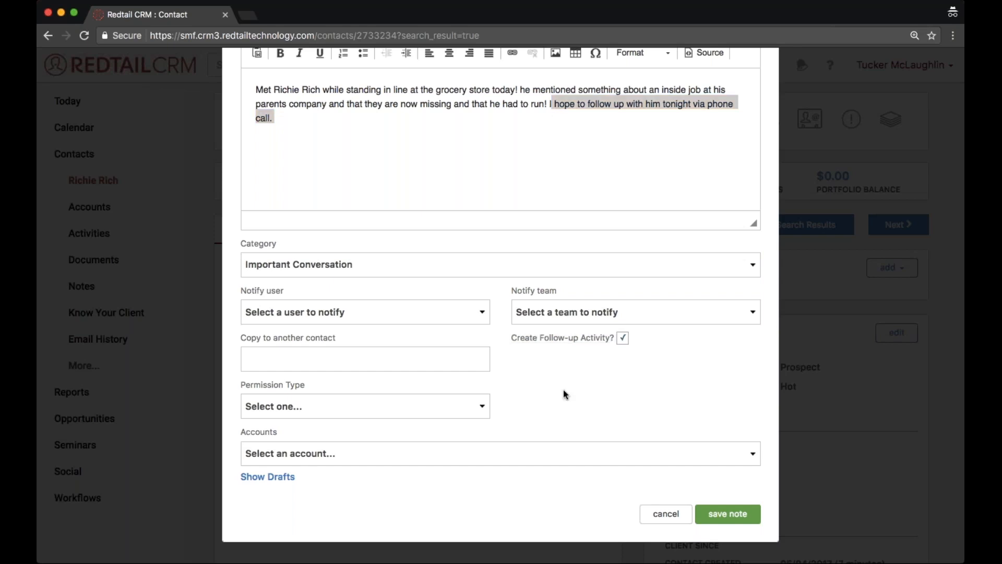
{"action": "left_click", "coordinate": [623, 339]}
{"action": "left_click", "coordinate": [725, 514]}
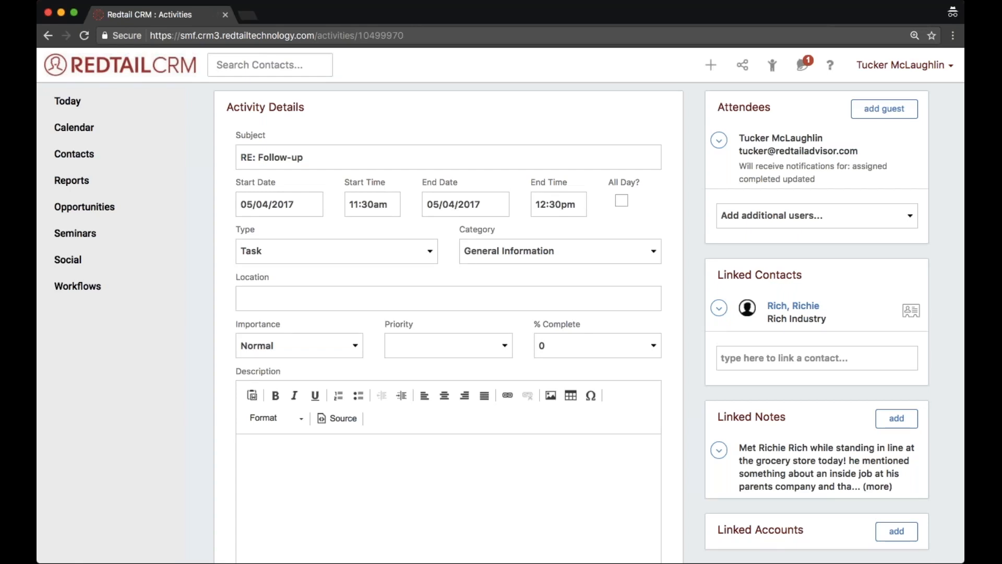
- Replace the follow-up activity's subject with "Call" followed by the contact's full name
{"action": "left_click", "coordinate": [358, 149]}
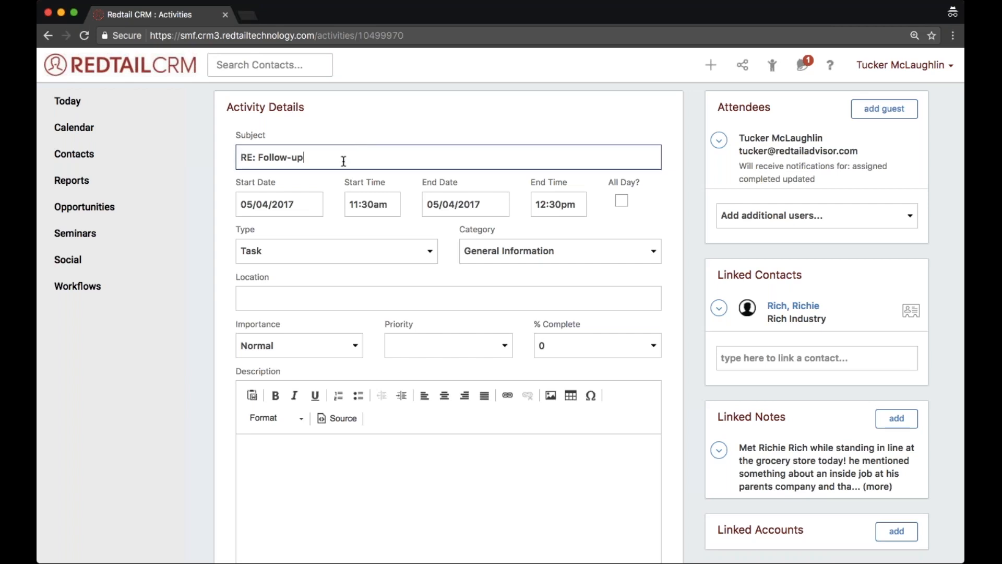
{"action": "left_click_drag", "start_coordinate": [340, 158], "coordinate": [210, 147]}
{"action": "type", "text": "Call Richie Rich"}
- Set the follow-up activity's start time to 6:00pm
{"action": "left_click", "coordinate": [385, 201]}
{"action": "key", "text": "Down"}
{"action": "key", "text": "Down"}
{"action": "key", "text": "Down"}
{"action": "key", "text": "Down"}
{"action": "key", "text": "Down"}
{"action": "key", "text": "Down"}
{"action": "scroll", "coordinate": [373, 262], "scroll_direction": "down", "scroll_amount": 5}
{"action": "key", "text": "Down"}
{"action": "key", "text": "Down"}
{"action": "key", "text": "Down"}
{"action": "key", "text": "Down"}
{"action": "key", "text": "Down"}
{"action": "key", "text": "Down"}
{"action": "key", "text": "Down"}
{"action": "key", "text": "Down"}
{"action": "key", "text": "Down"}
{"action": "key", "text": "Down"}
{"action": "key", "text": "Return"}
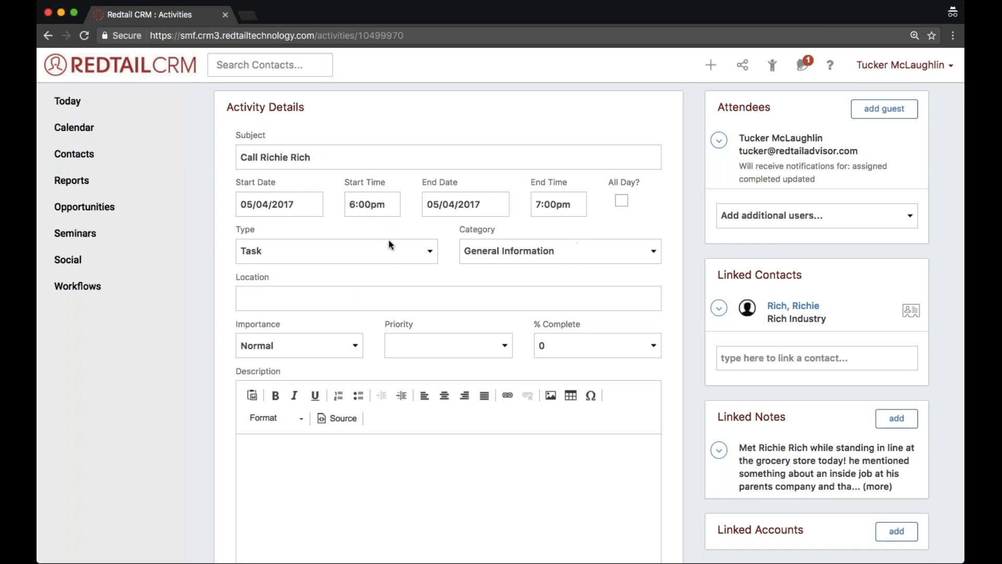
- Set the activity's type to Phone Call and its category to Important Conversation, and save the activity
{"action": "left_click", "coordinate": [374, 252]}
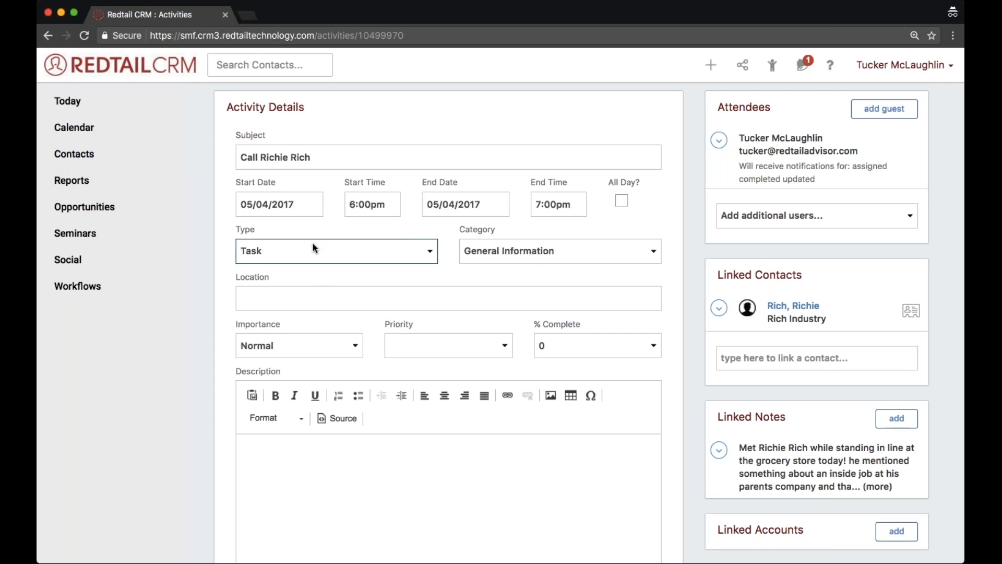
{"action": "left_click", "coordinate": [333, 242]}
{"action": "left_click", "coordinate": [494, 260]}
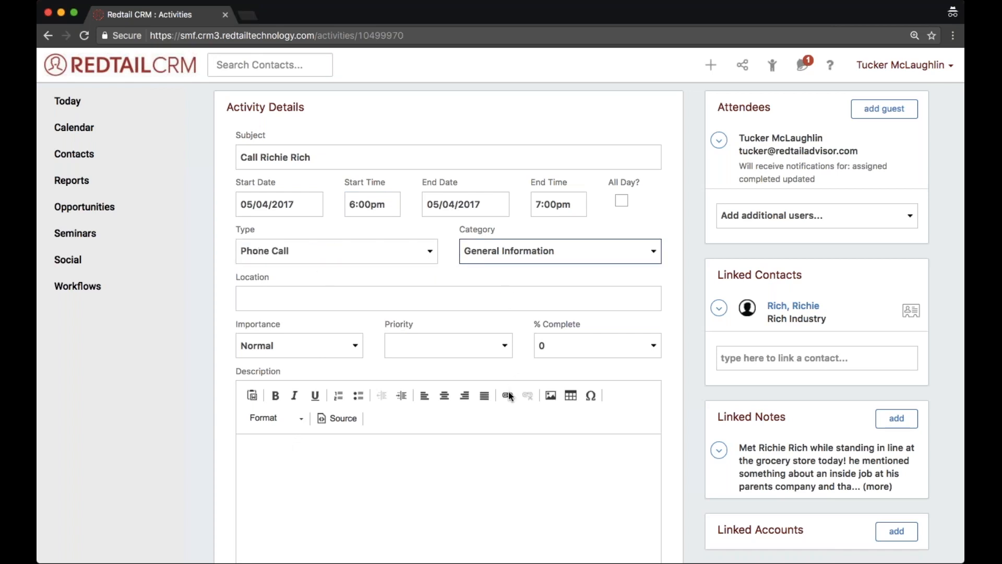
{"action": "left_click", "coordinate": [508, 430]}
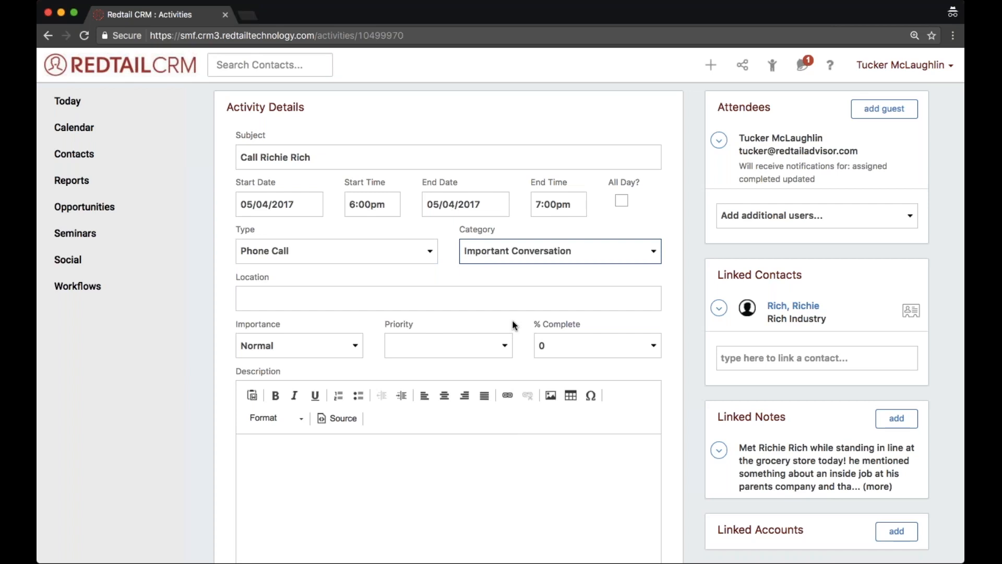
{"action": "scroll", "coordinate": [513, 324], "scroll_direction": "down", "scroll_amount": 1}
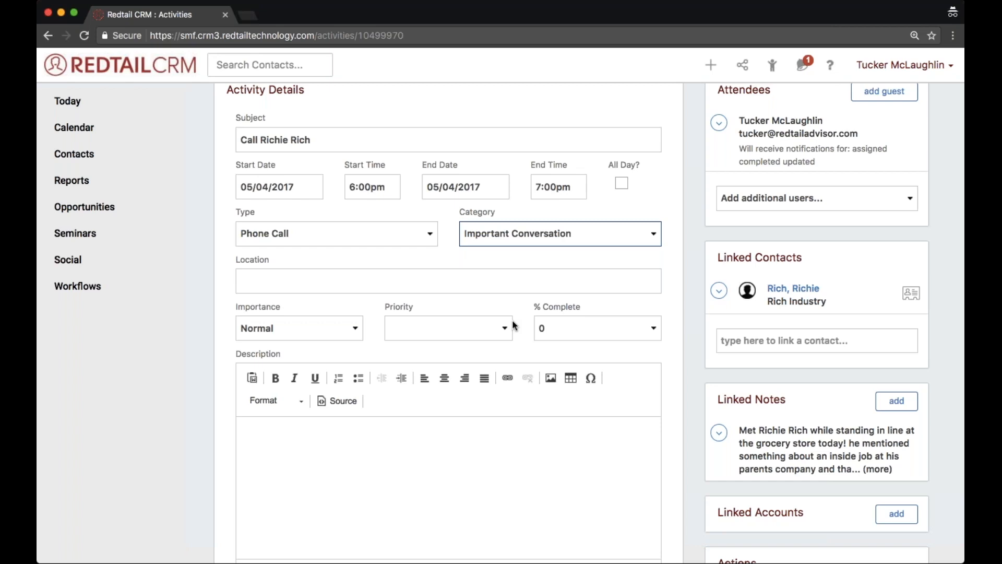
{"action": "scroll", "coordinate": [561, 421], "scroll_direction": "down", "scroll_amount": 5}
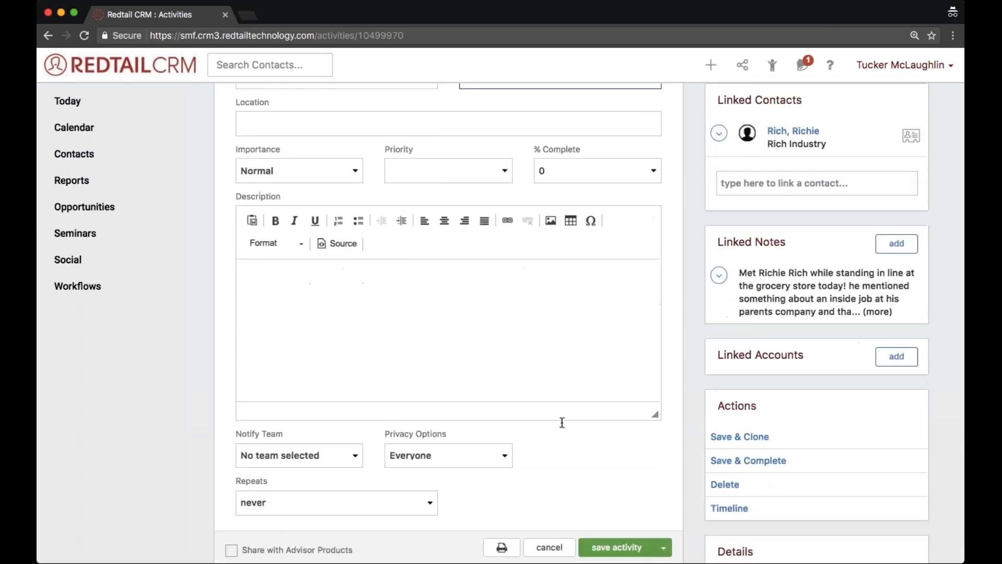
{"action": "left_click", "coordinate": [616, 506]}
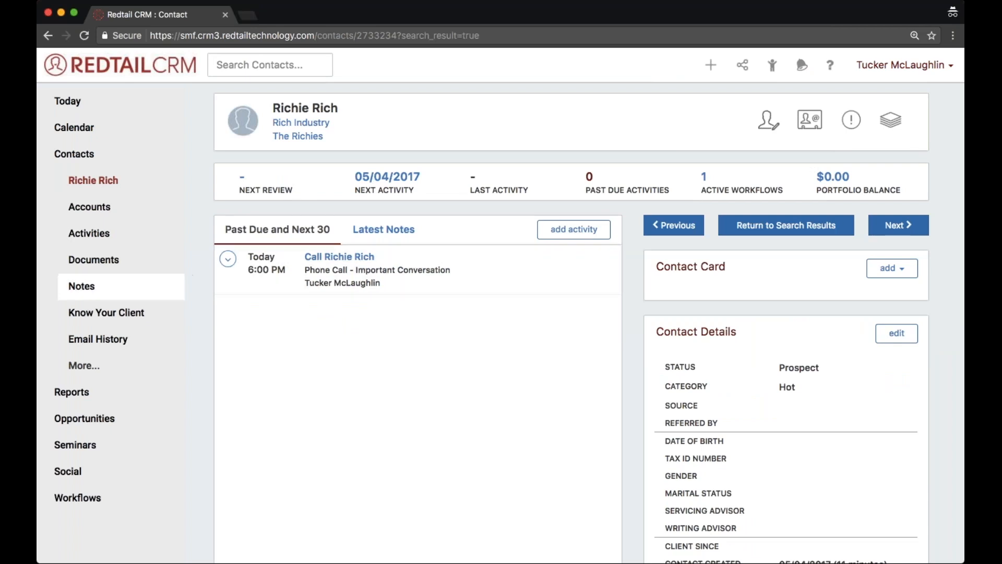
- Open the contact's notes and pin the note about the grocery store meeting
{"action": "left_click", "coordinate": [114, 291]}
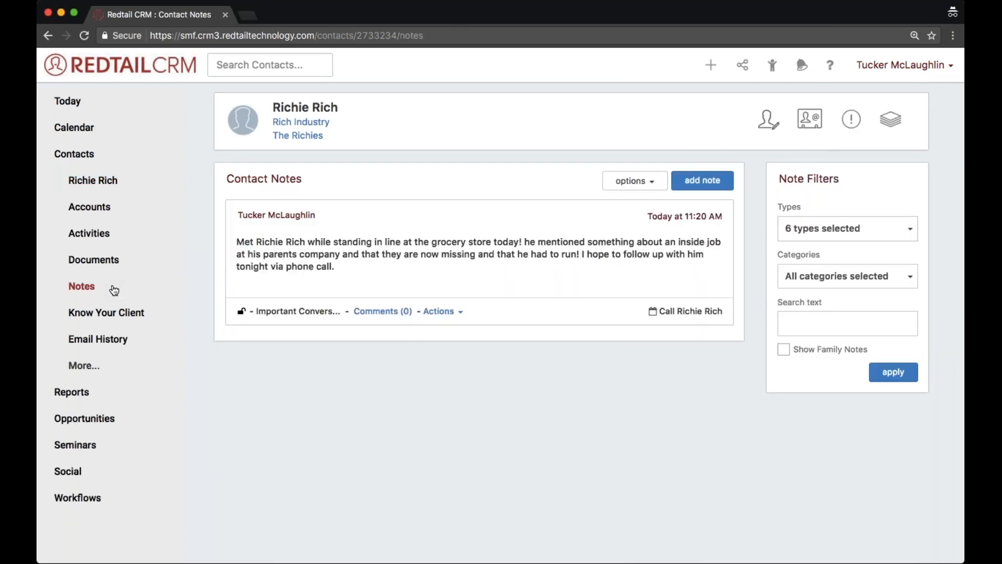
{"action": "triple_click", "coordinate": [350, 254]}
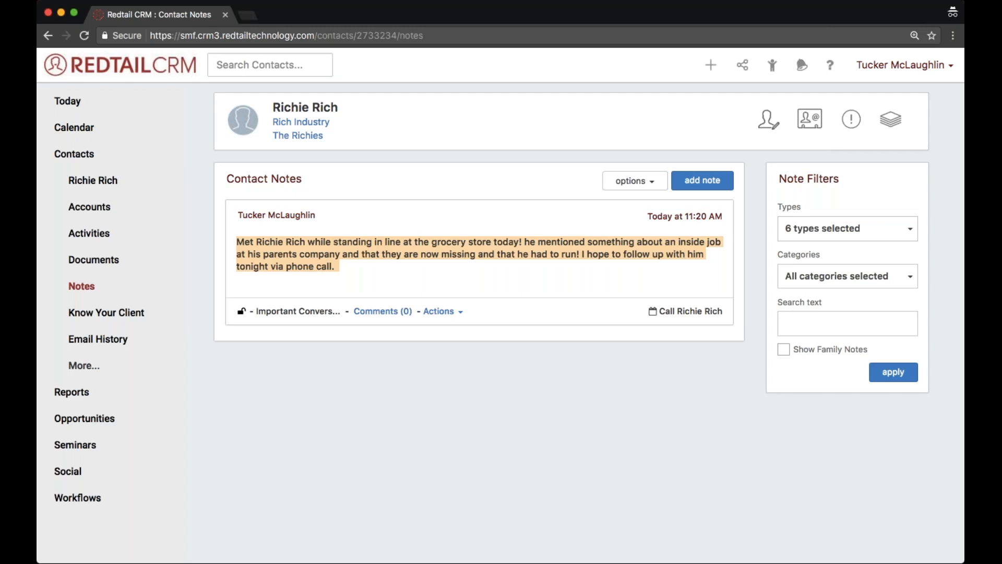
{"action": "left_click", "coordinate": [444, 312]}
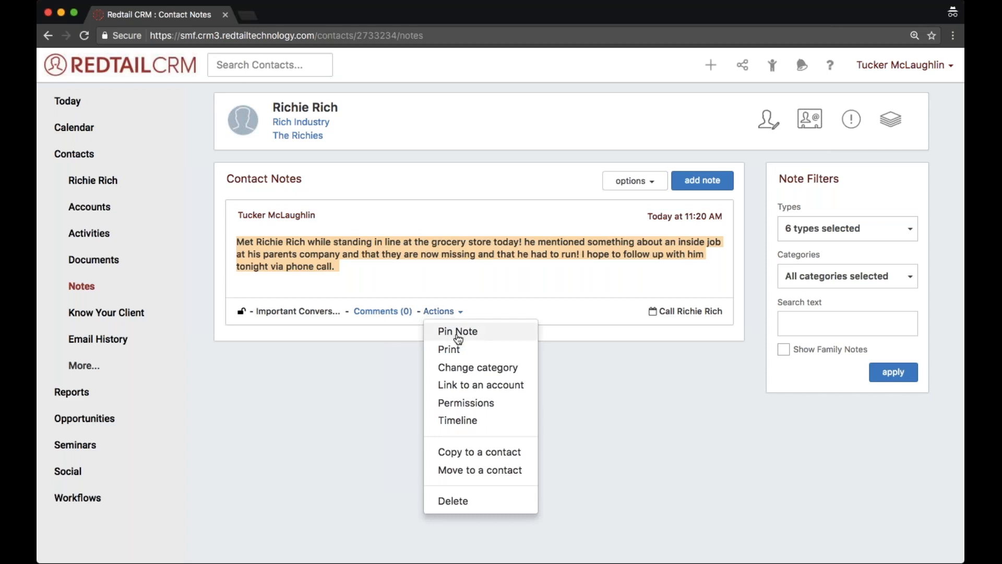
{"action": "left_click", "coordinate": [458, 334]}
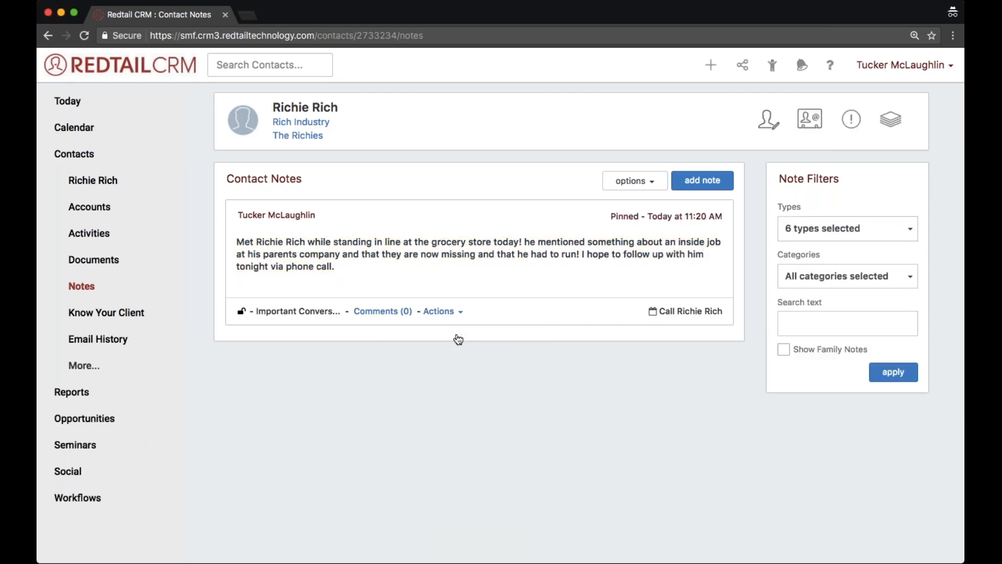
- Remove the pin from the contact's grocery store note
{"action": "left_click", "coordinate": [95, 290]}
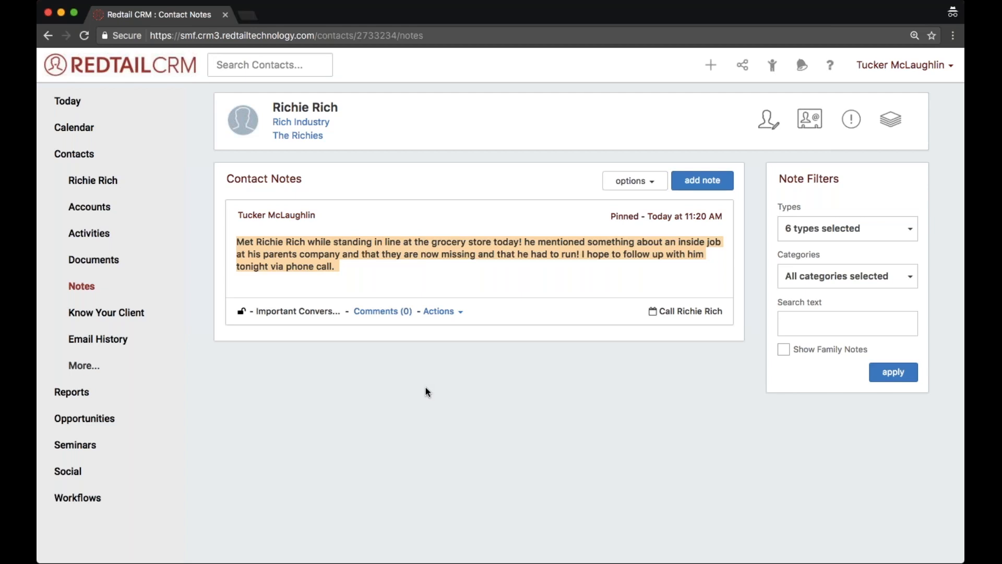
{"action": "left_click", "coordinate": [441, 312]}
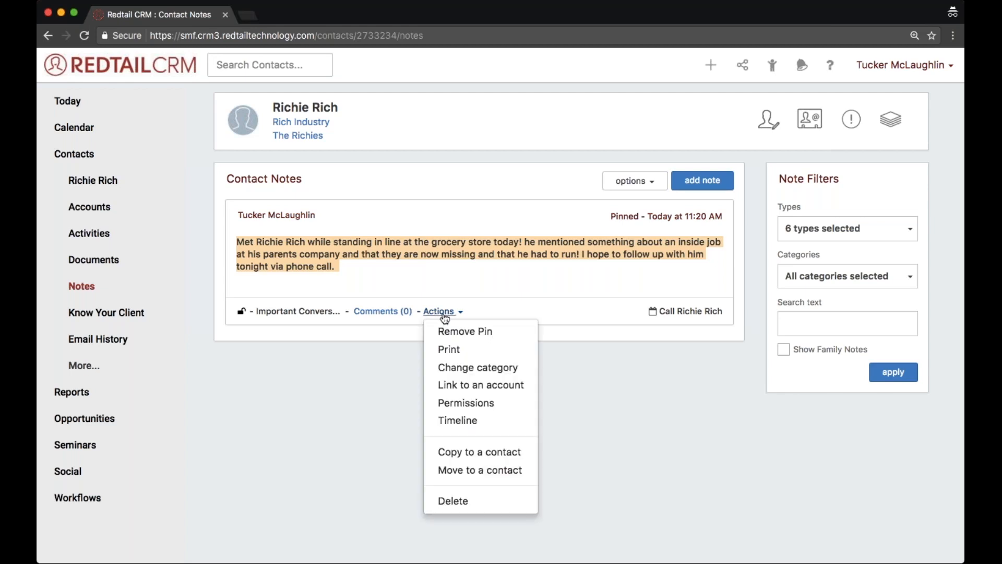
{"action": "left_click", "coordinate": [449, 334]}
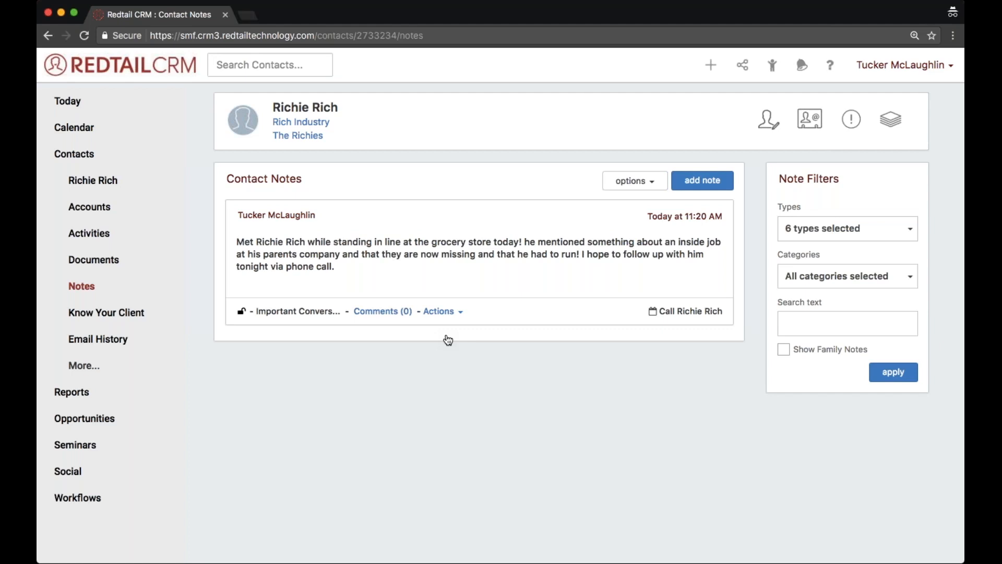
- Open the Today dashboard to view today's activities and workflow tasks
{"action": "left_click", "coordinate": [90, 102]}
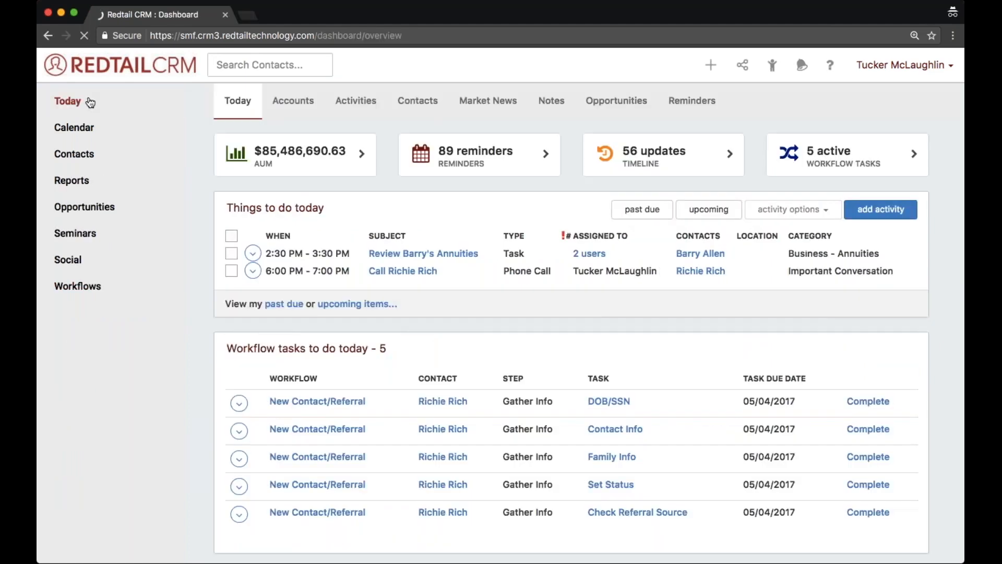